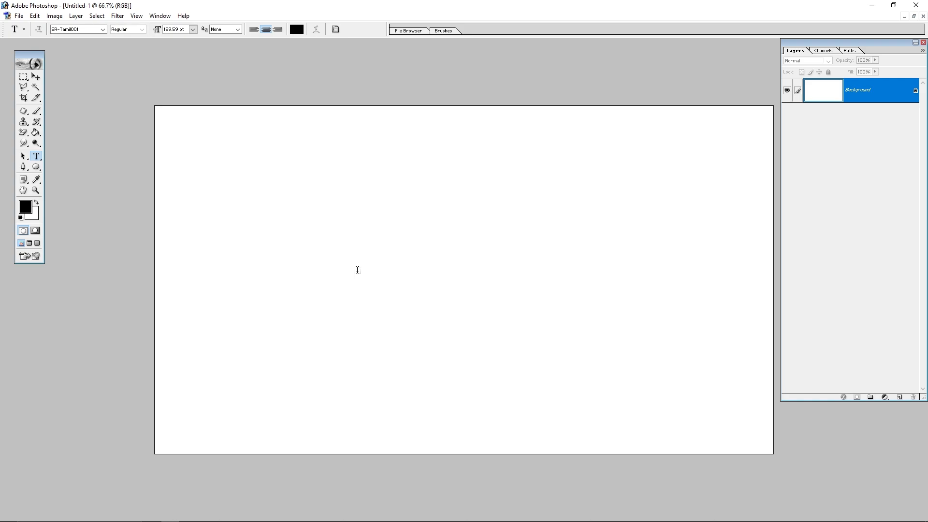
Add the Tamil text "இந்திரா டிஜிட்டல்" in the SR-Tamil001 font and move it to the upper middle of the canvas
{"action": "left_click", "coordinate": [317, 240]}
{"action": "type", "text": "வி வி வி"}
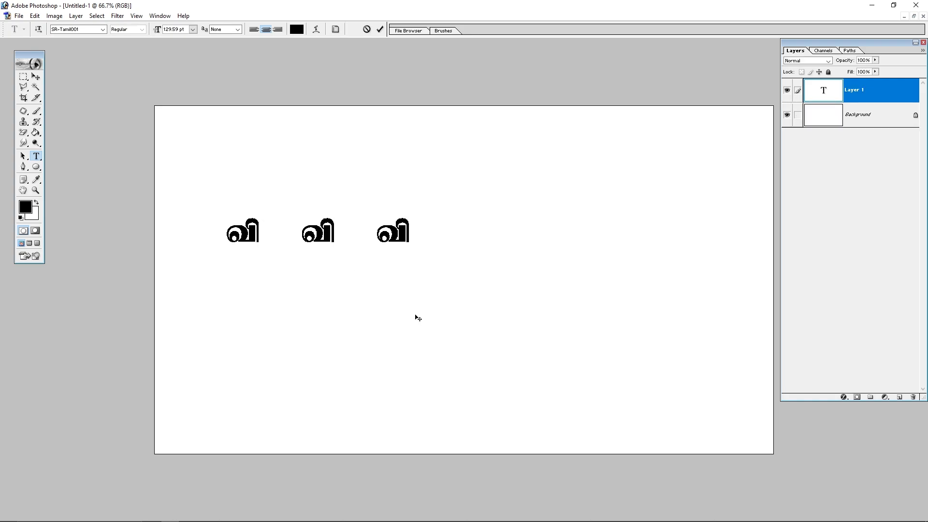
{"action": "key", "text": "ctrl+a"}
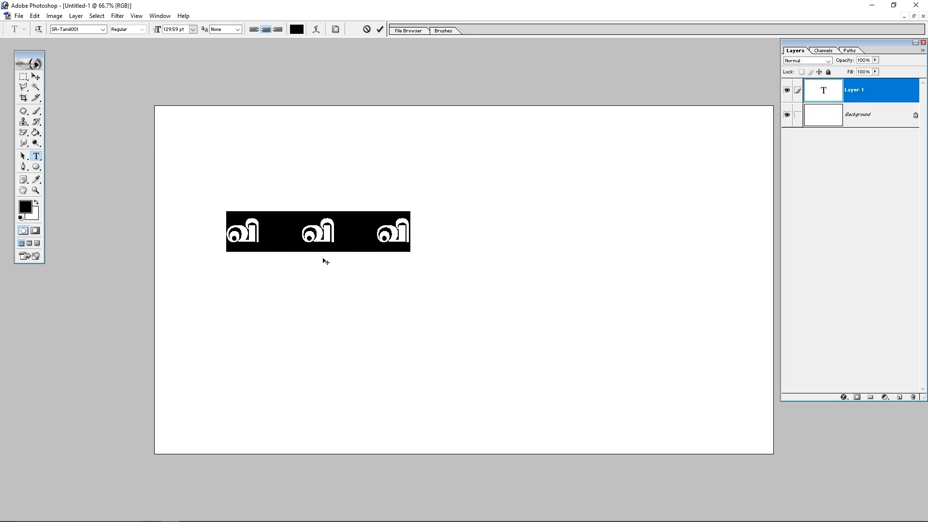
{"action": "type", "text": "இந்"}
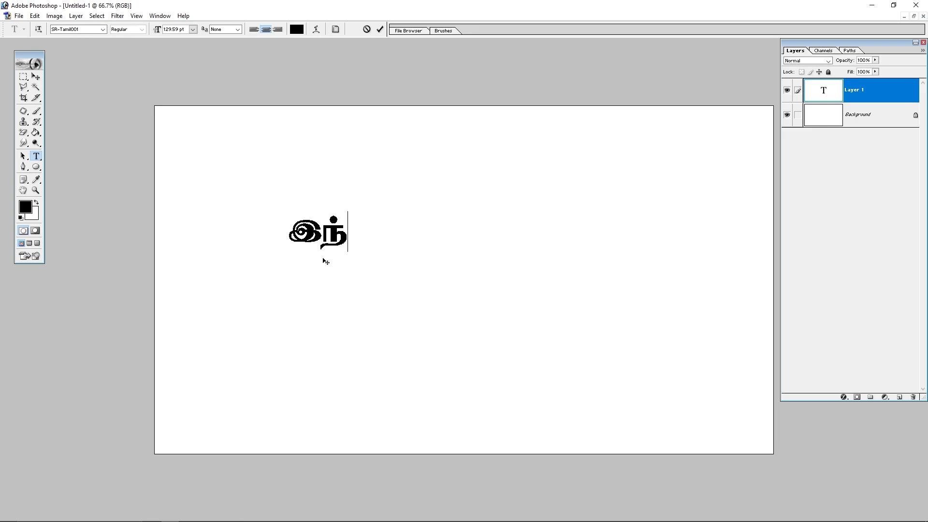
{"action": "type", "text": "திரா டிஜிட்டல்"}
{"action": "key", "text": "ctrl+Return"}
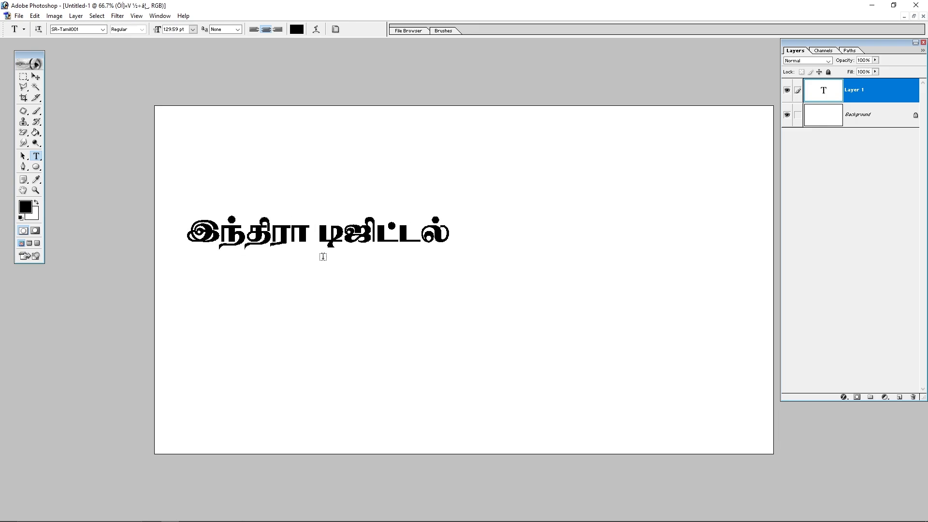
{"action": "key", "text": "v"}
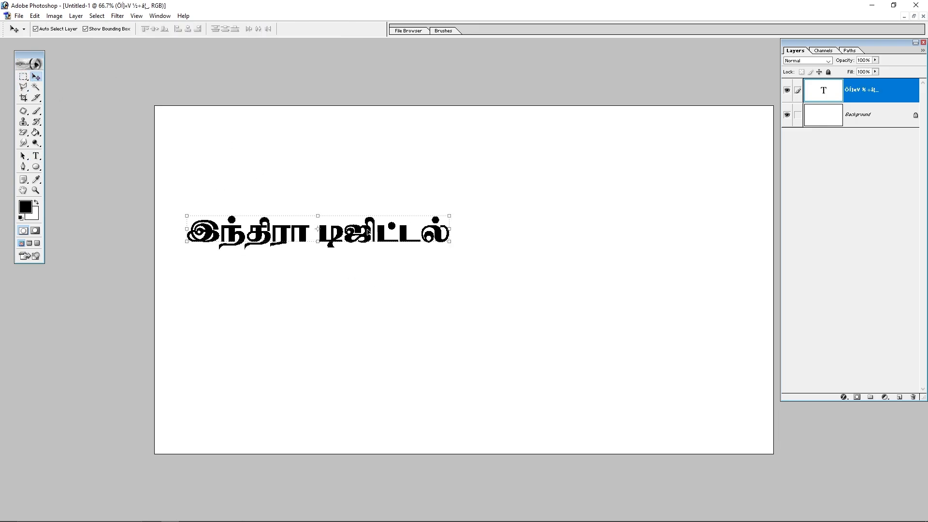
{"action": "left_click_drag", "start_coordinate": [368, 232], "coordinate": [481, 218]}
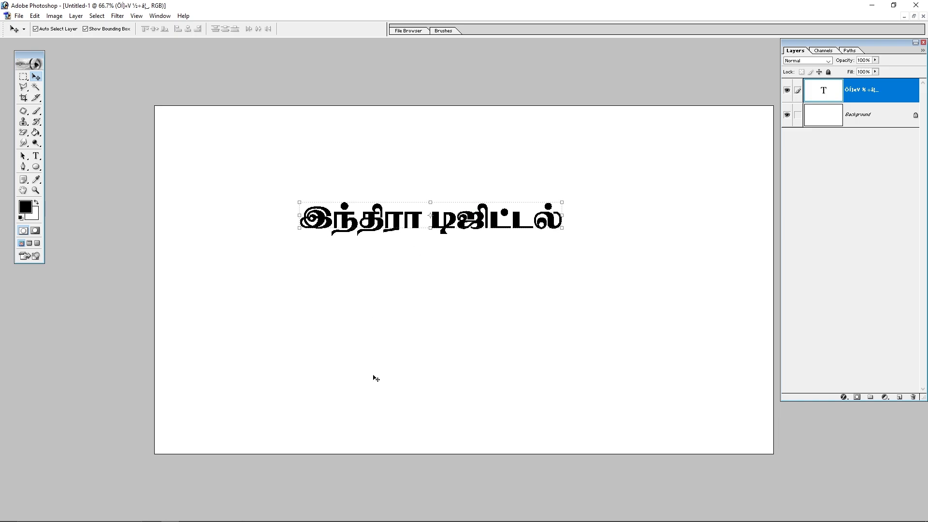
Add a second text line reading "indira Digital" in the Impact font and place it just beneath the Tamil text
{"action": "key", "text": "t"}
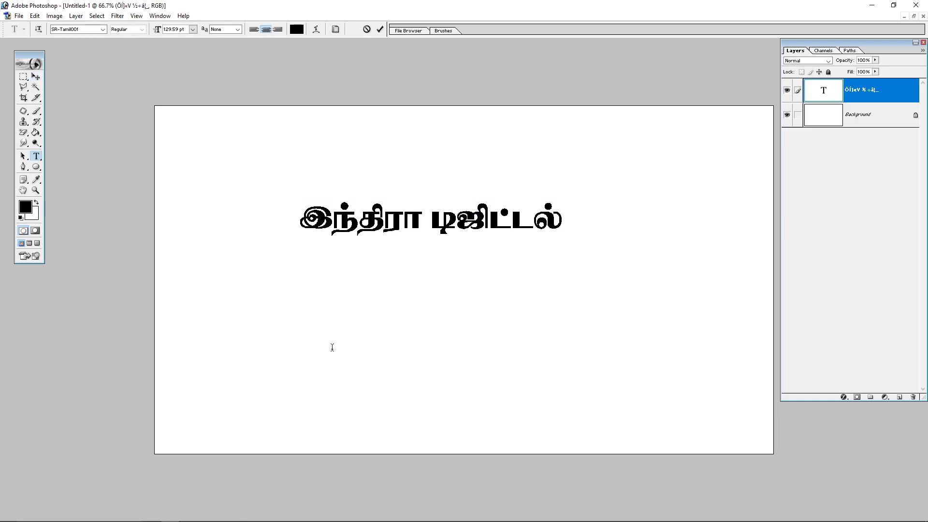
{"action": "left_click", "coordinate": [331, 345]}
{"action": "type", "text": "வி வி"}
{"action": "key", "text": "ctrl+a"}
{"action": "left_click", "coordinate": [83, 29]}
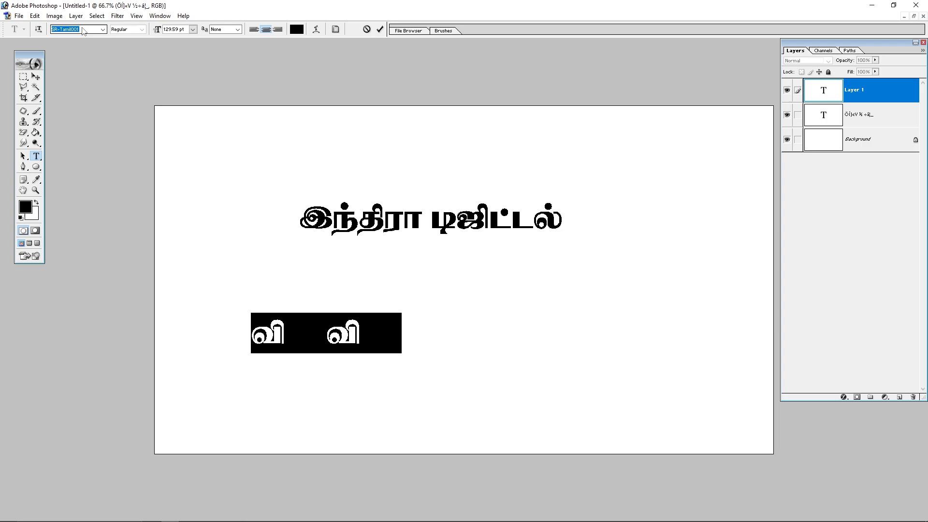
{"action": "type", "text": "Impact"}
{"action": "key", "text": "Return"}
{"action": "key", "text": "Return"}
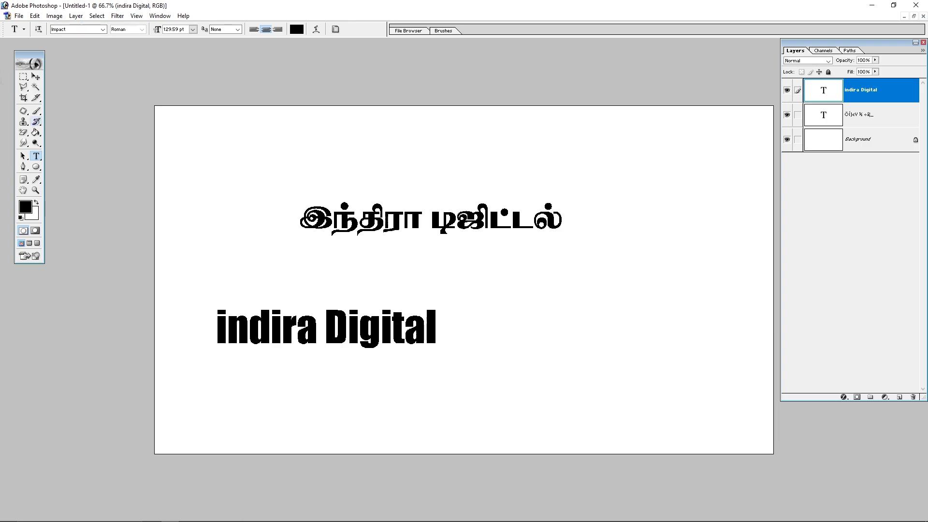
{"action": "left_click", "coordinate": [36, 77]}
{"action": "left_click_drag", "start_coordinate": [326, 328], "coordinate": [427, 269]}
Examine the letter edges of both text lines at high magnification
{"action": "left_click_drag", "start_coordinate": [524, 189], "coordinate": [359, 286]}
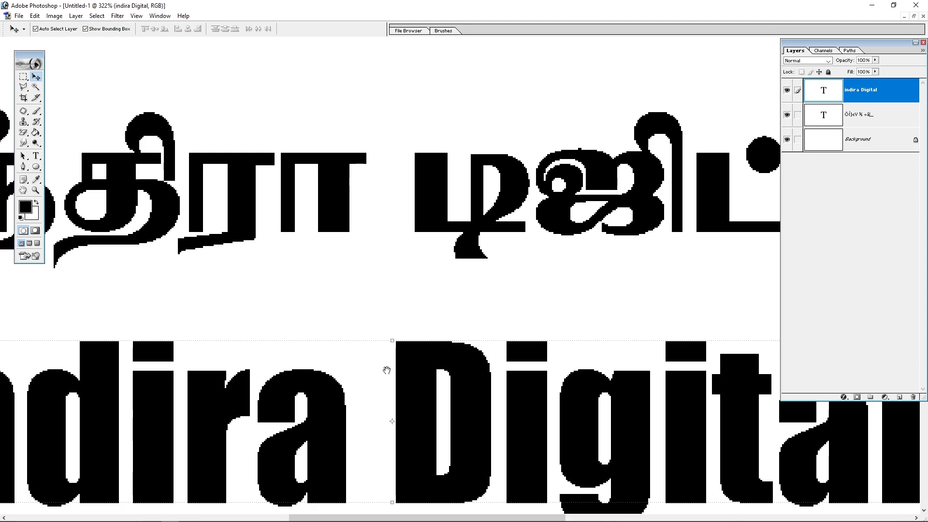
{"action": "left_click_drag", "start_coordinate": [386, 369], "coordinate": [597, 395]}
{"action": "left_click_drag", "start_coordinate": [236, 283], "coordinate": [327, 295]}
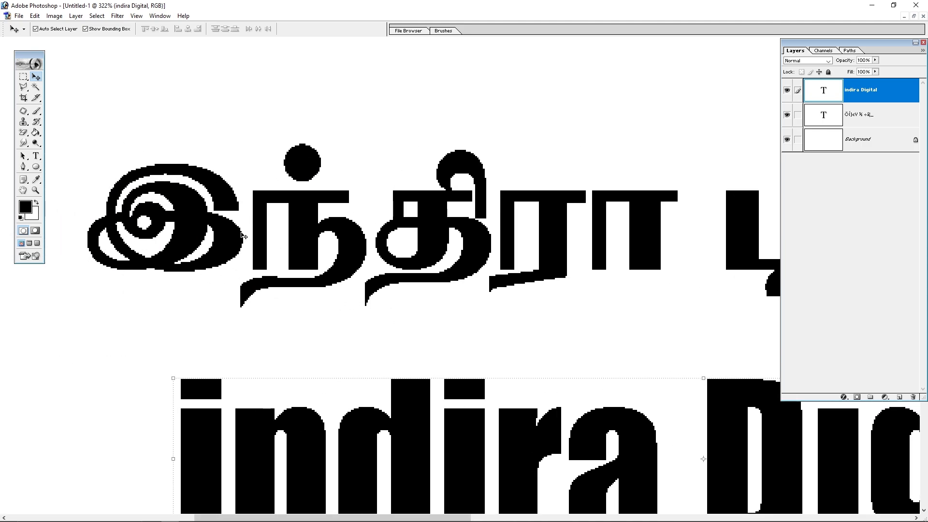
{"action": "key", "text": "ctrl+0"}
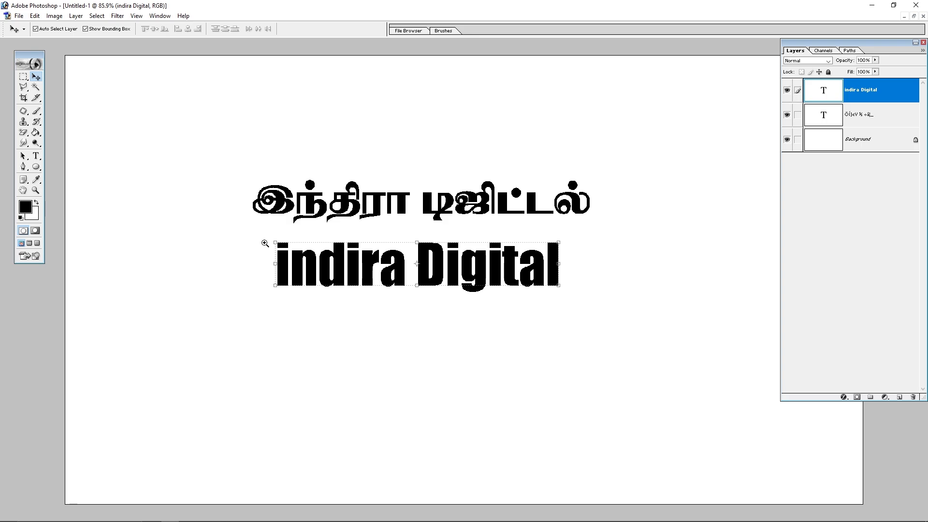
{"action": "left_click_drag", "start_coordinate": [264, 242], "coordinate": [352, 301]}
{"action": "left_click_drag", "start_coordinate": [478, 288], "coordinate": [348, 312]}
{"action": "left_click_drag", "start_coordinate": [548, 334], "coordinate": [211, 351]}
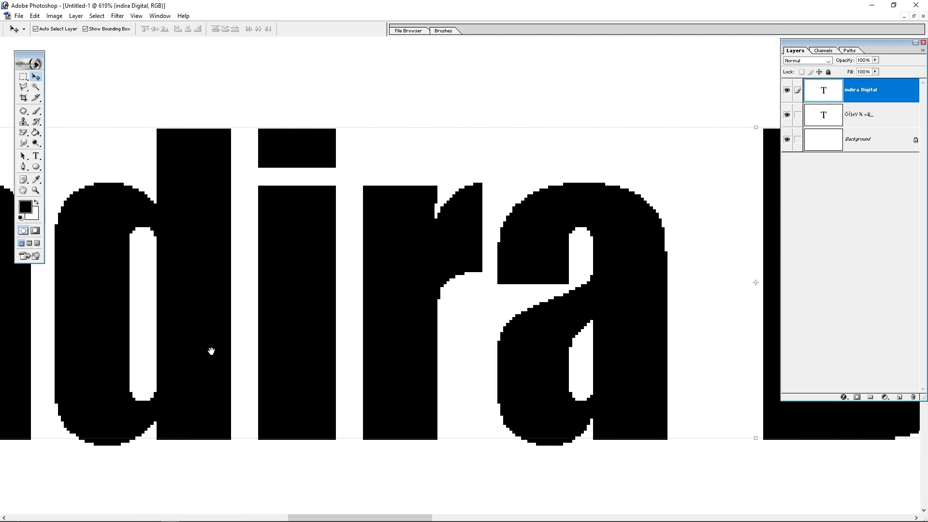
{"action": "left_click_drag", "start_coordinate": [445, 365], "coordinate": [340, 363]}
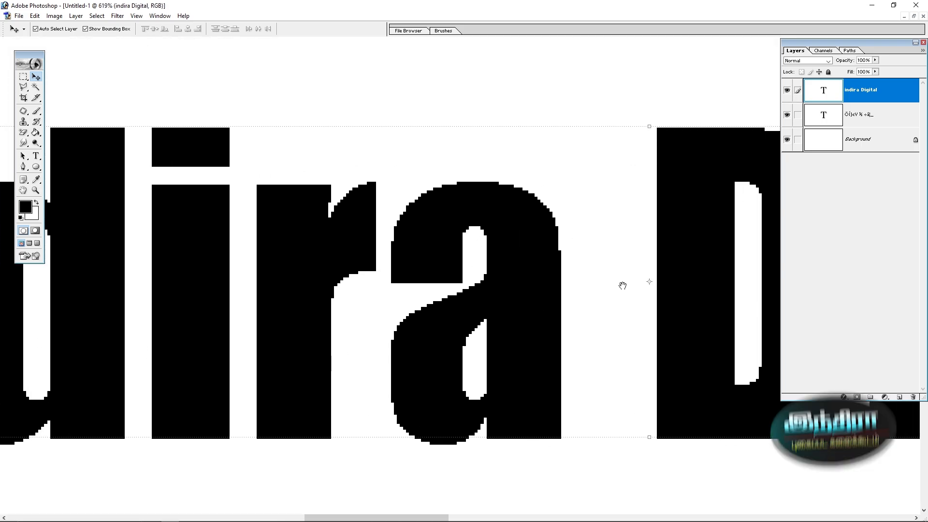
{"action": "left_click_drag", "start_coordinate": [622, 285], "coordinate": [259, 242]}
{"action": "left_click_drag", "start_coordinate": [563, 328], "coordinate": [288, 367]}
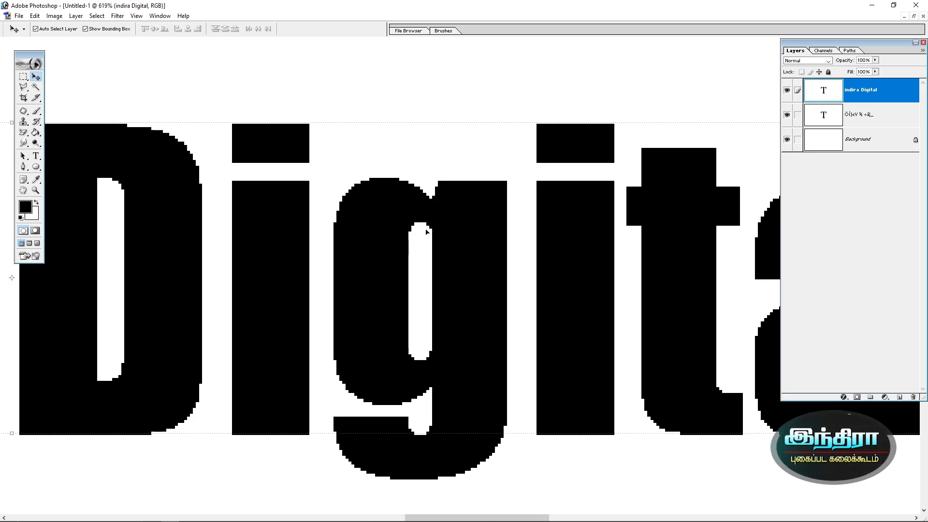
{"action": "key", "text": "ctrl+0"}
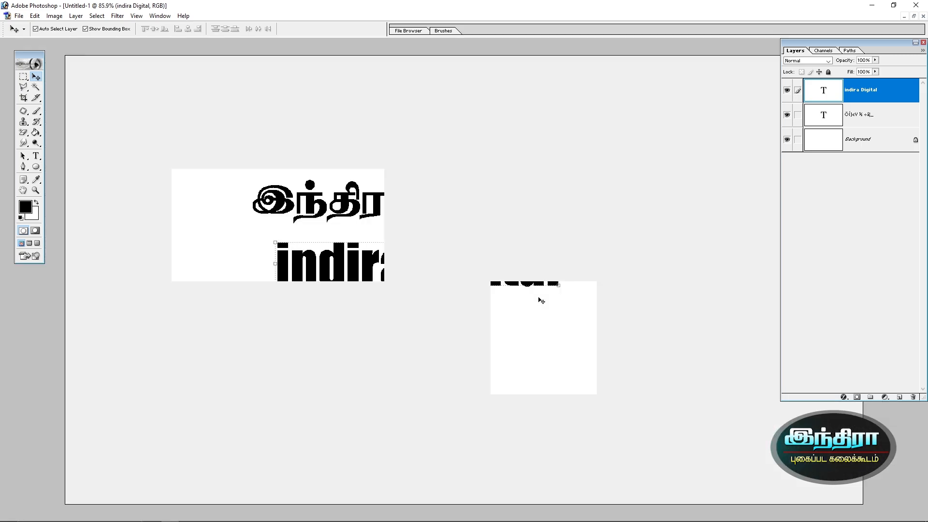
Move the "indira Digital" text slightly lower on the canvas and look at the available text anti-aliasing options
{"action": "left_click_drag", "start_coordinate": [464, 273], "coordinate": [476, 304]}
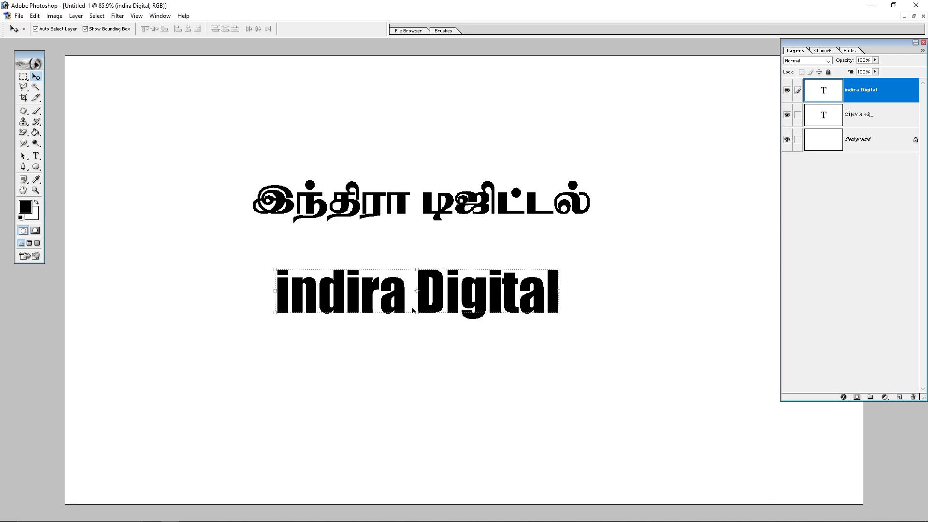
{"action": "left_click", "coordinate": [35, 156]}
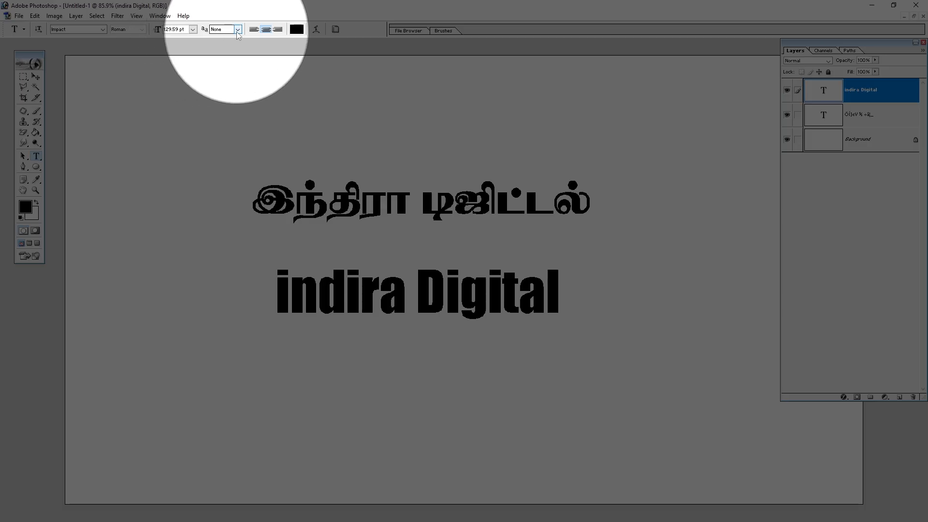
{"action": "left_click", "coordinate": [237, 30]}
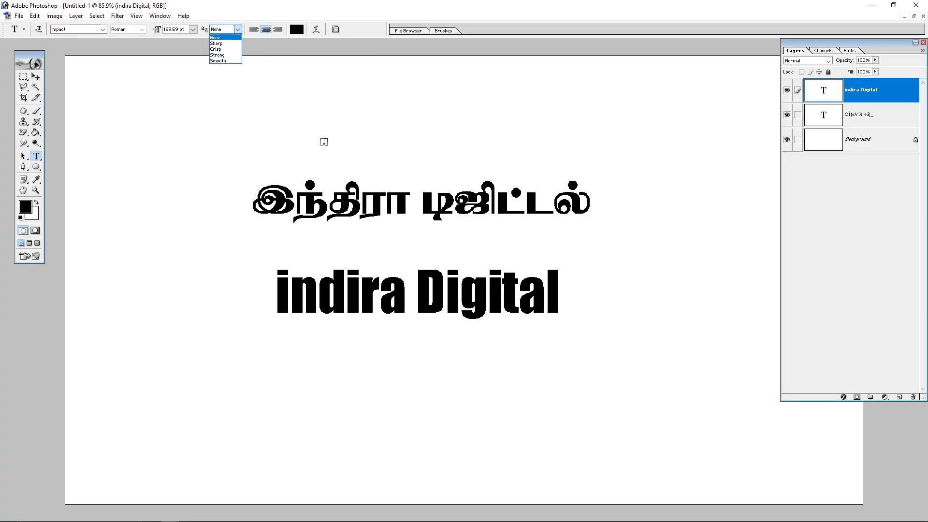
{"action": "left_click", "coordinate": [36, 76]}
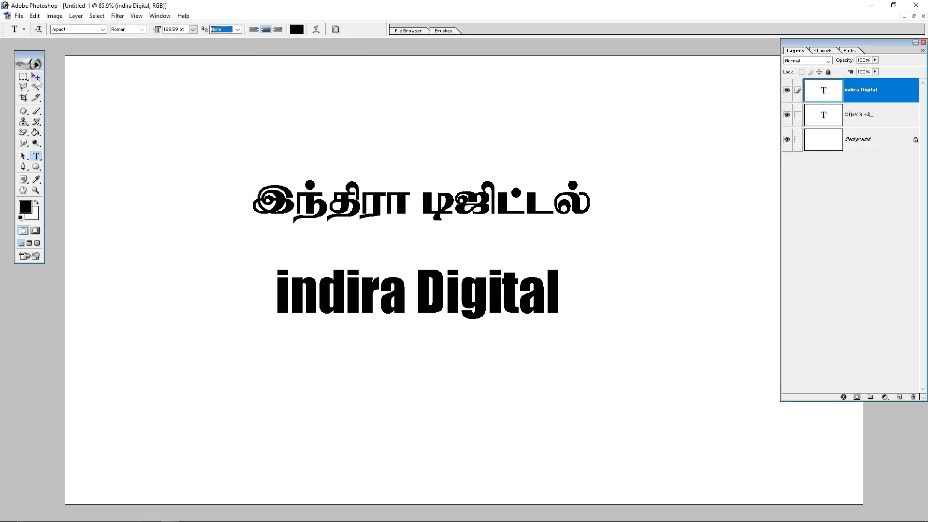
Select all the text of the Tamil layer and set its anti-aliasing to Sharp
{"action": "left_click_drag", "start_coordinate": [234, 147], "coordinate": [624, 305]}
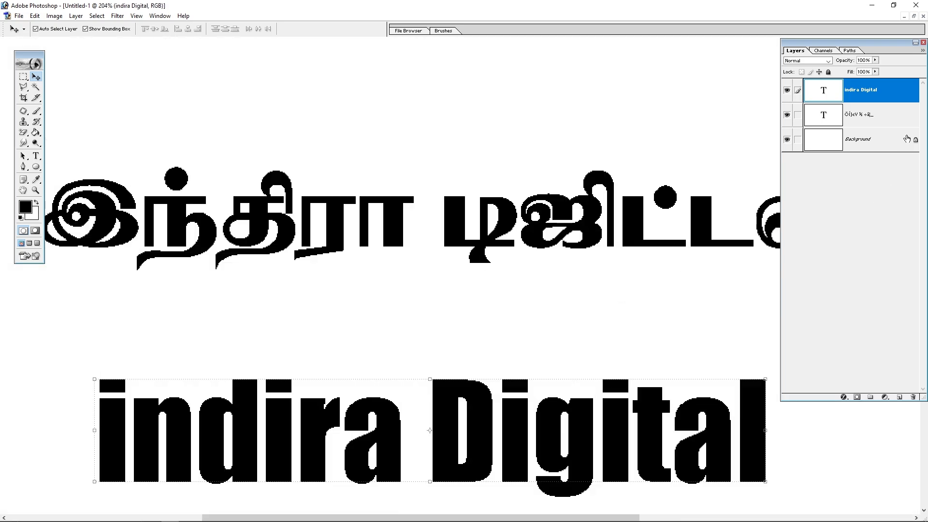
{"action": "left_click", "coordinate": [899, 122]}
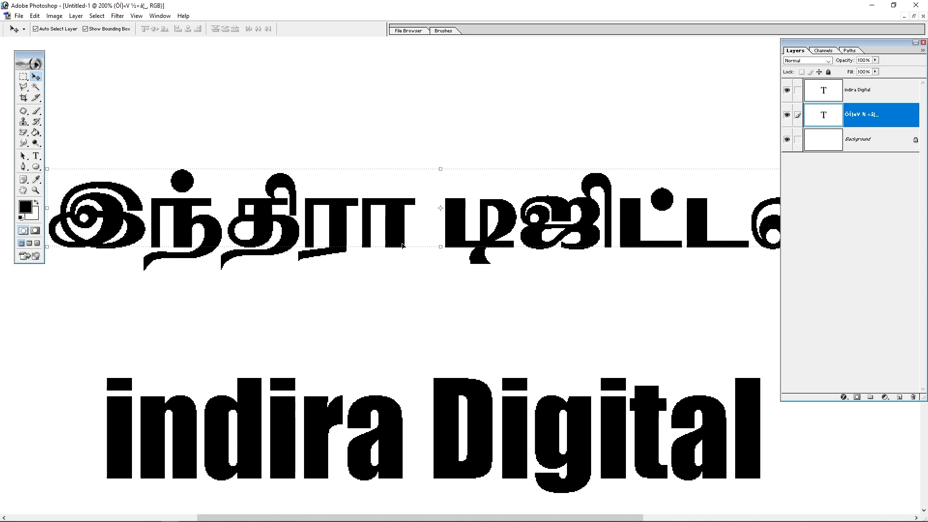
{"action": "key", "text": "ctrl+minus"}
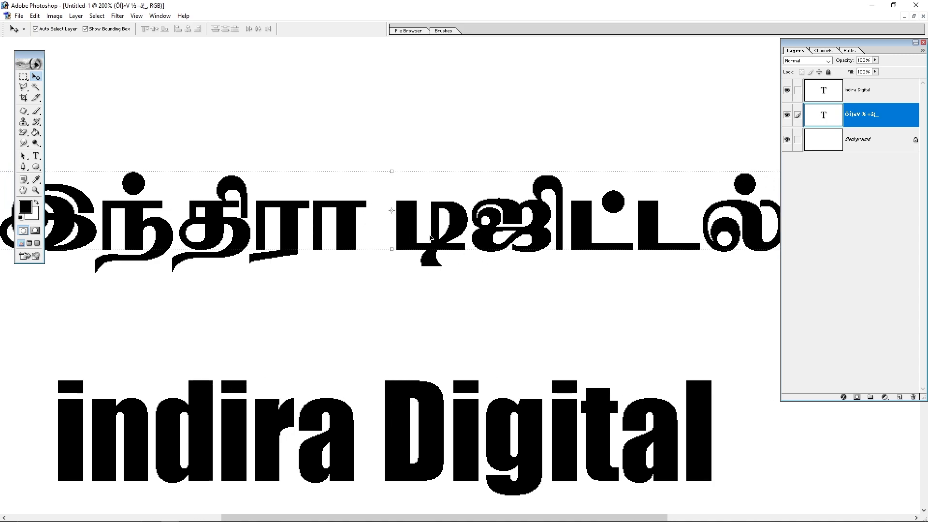
{"action": "double_click", "coordinate": [824, 115]}
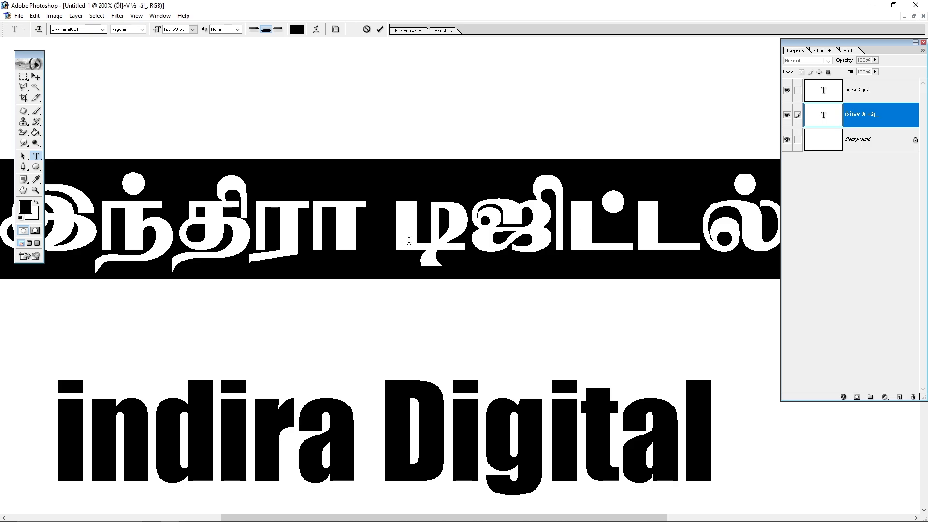
{"action": "left_click_drag", "start_coordinate": [480, 220], "coordinate": [580, 281]}
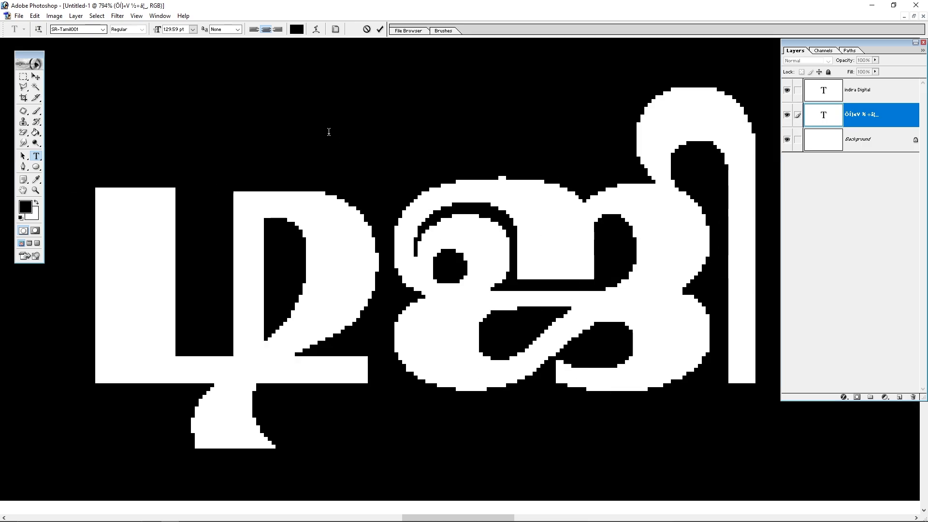
{"action": "left_click", "coordinate": [238, 29]}
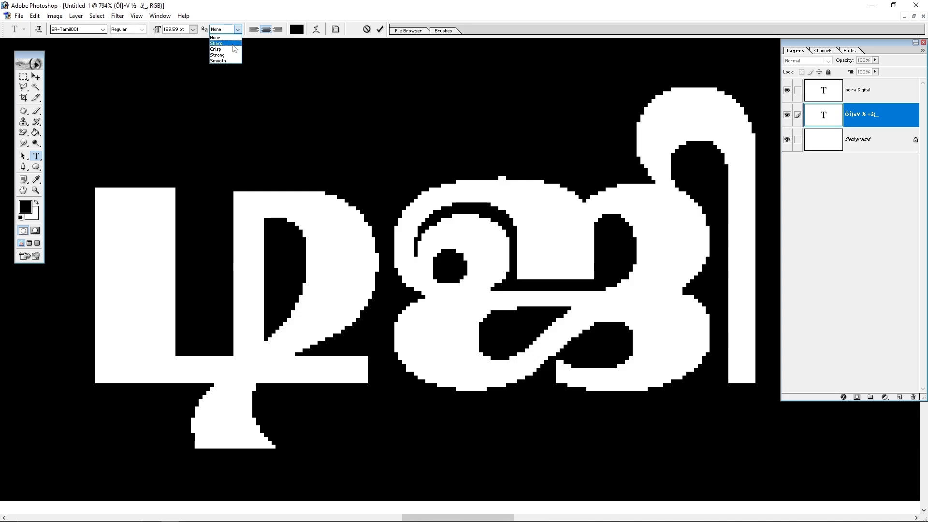
{"action": "left_click", "coordinate": [232, 42]}
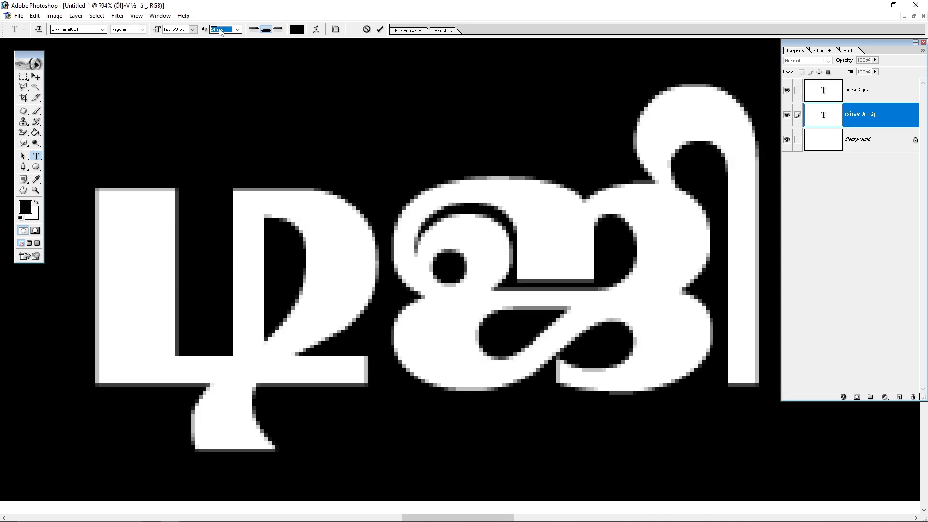
Try the None and Smooth anti-aliasing options on the Tamil text to compare the letter edges
{"action": "left_click", "coordinate": [238, 29]}
{"action": "left_click", "coordinate": [225, 36]}
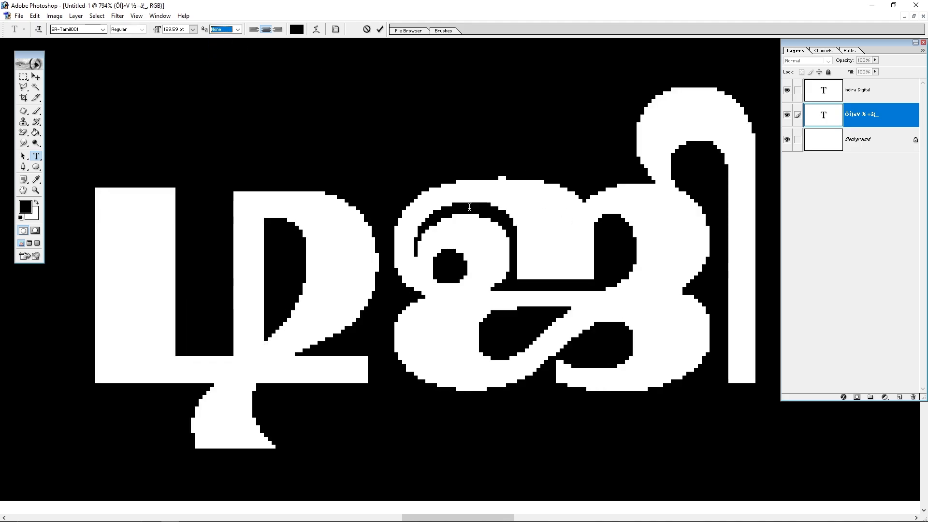
{"action": "left_click", "coordinate": [238, 29]}
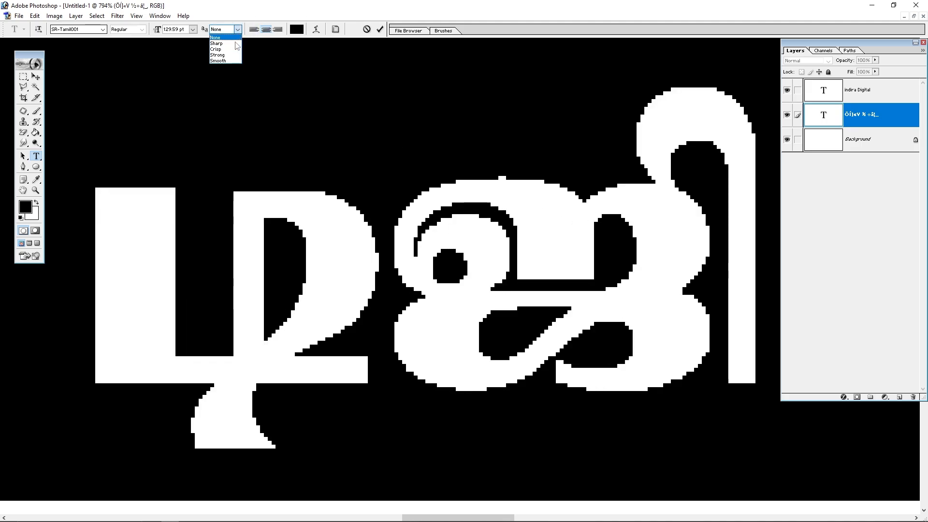
{"action": "left_click", "coordinate": [225, 60]}
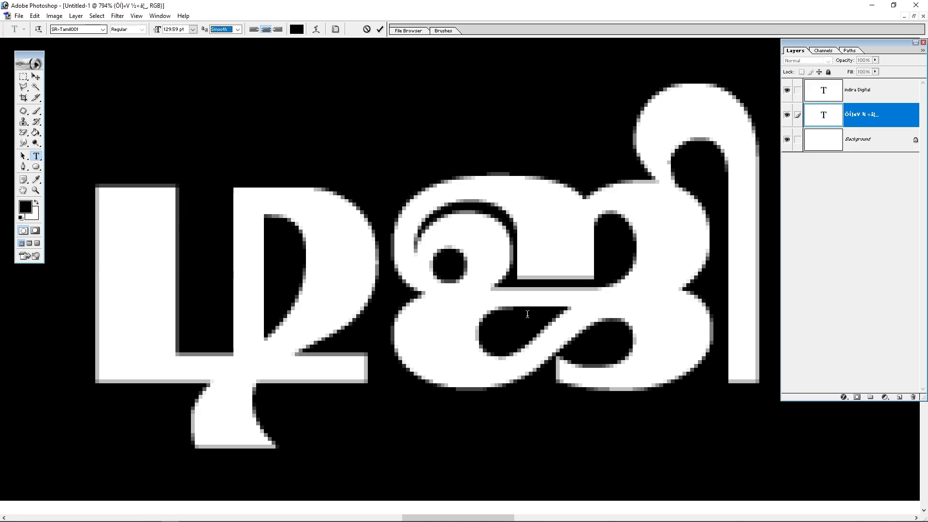
Set the Tamil text's anti-aliasing back to Sharp, commit the text edit and inspect its letter edges
{"action": "left_click", "coordinate": [237, 29]}
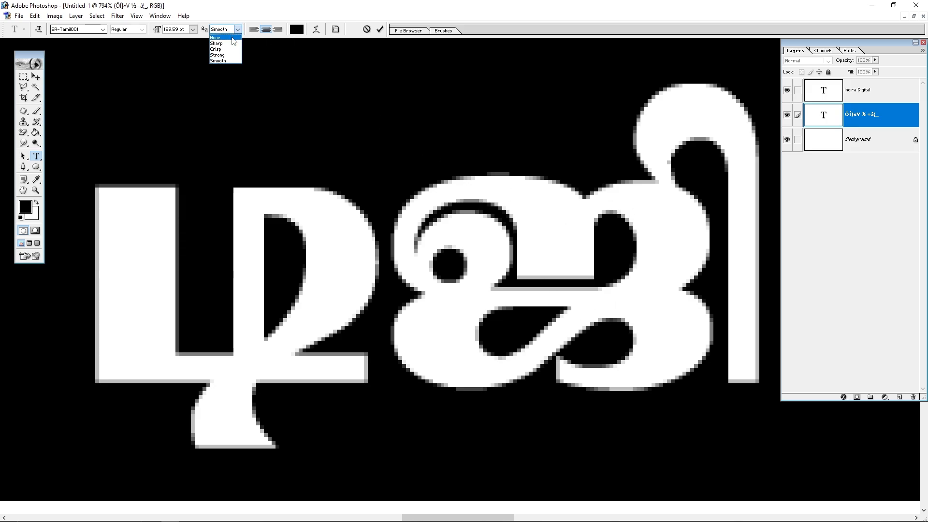
{"action": "left_click", "coordinate": [225, 42]}
{"action": "left_click", "coordinate": [495, 251]}
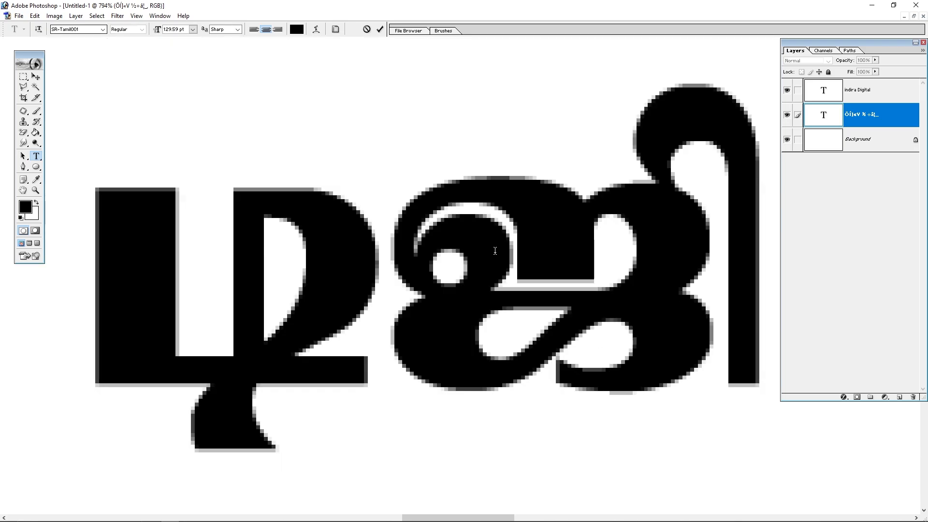
{"action": "key", "text": "ctrl+Return"}
{"action": "key", "text": "v"}
{"action": "key", "text": "ctrl+minus"}
{"action": "key", "text": "ctrl+minus"}
{"action": "key", "text": "ctrl+minus"}
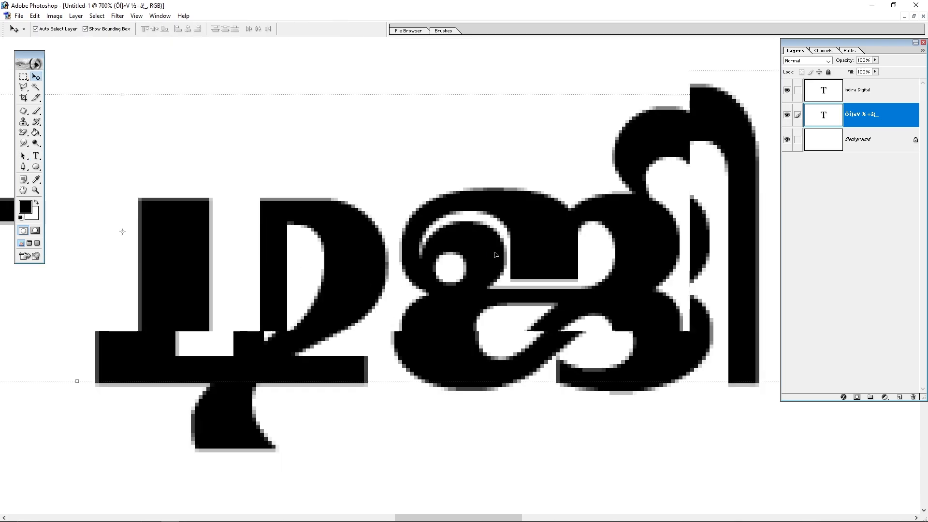
{"action": "left_click_drag", "start_coordinate": [570, 195], "coordinate": [475, 279]}
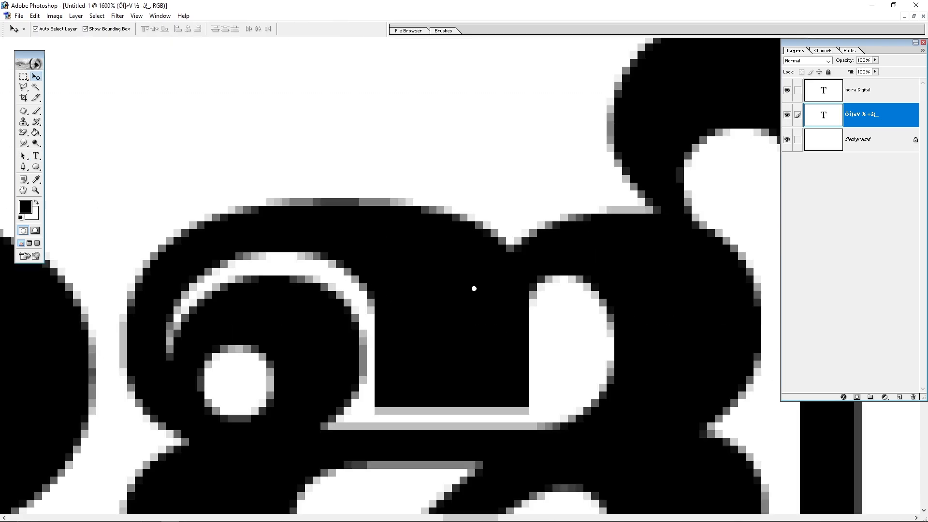
{"action": "key", "text": "ctrl+minus"}
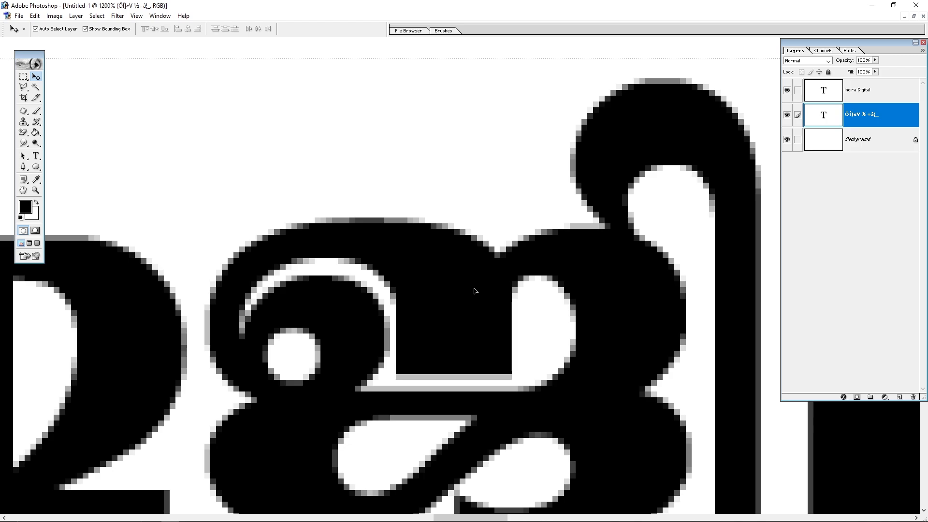
Select all the text of the "indira Digital" layer and set its anti-aliasing to Smooth
{"action": "key", "text": "ctrl+0"}
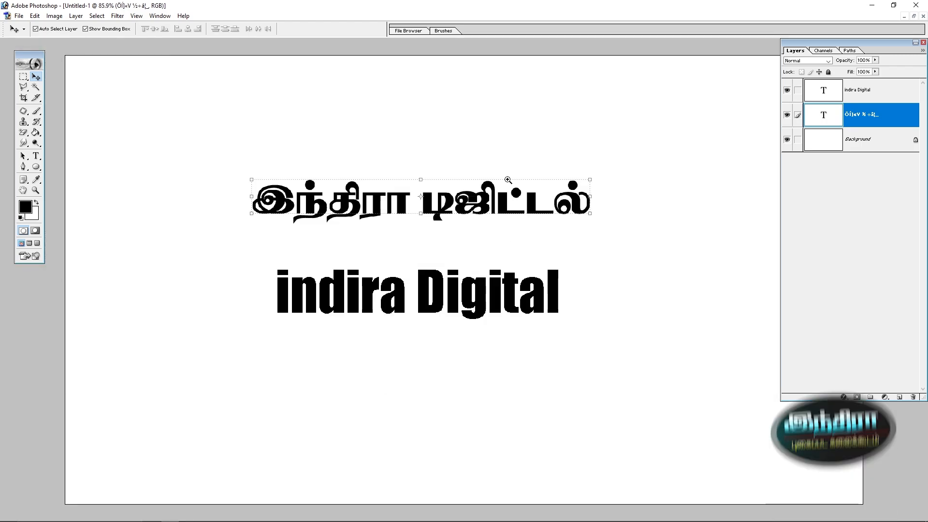
{"action": "left_click_drag", "start_coordinate": [507, 179], "coordinate": [448, 227]}
{"action": "key", "text": "ctrl+0"}
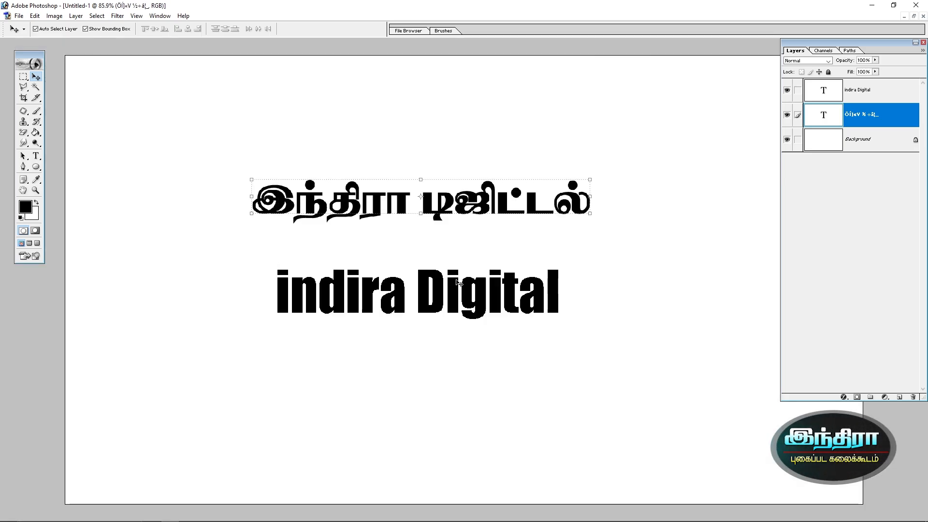
{"action": "left_click_drag", "start_coordinate": [617, 234], "coordinate": [392, 337]}
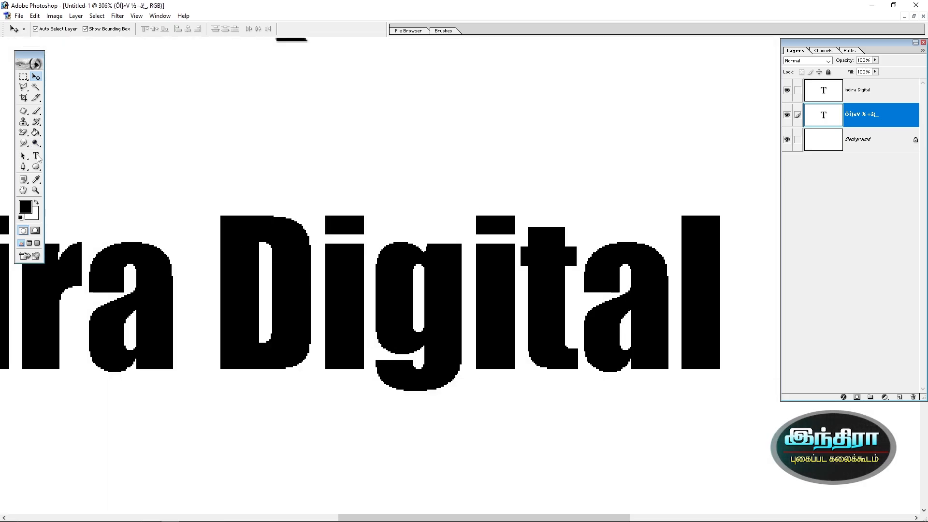
{"action": "left_click", "coordinate": [36, 155]}
{"action": "left_click", "coordinate": [335, 325]}
{"action": "key", "text": "ctrl+a"}
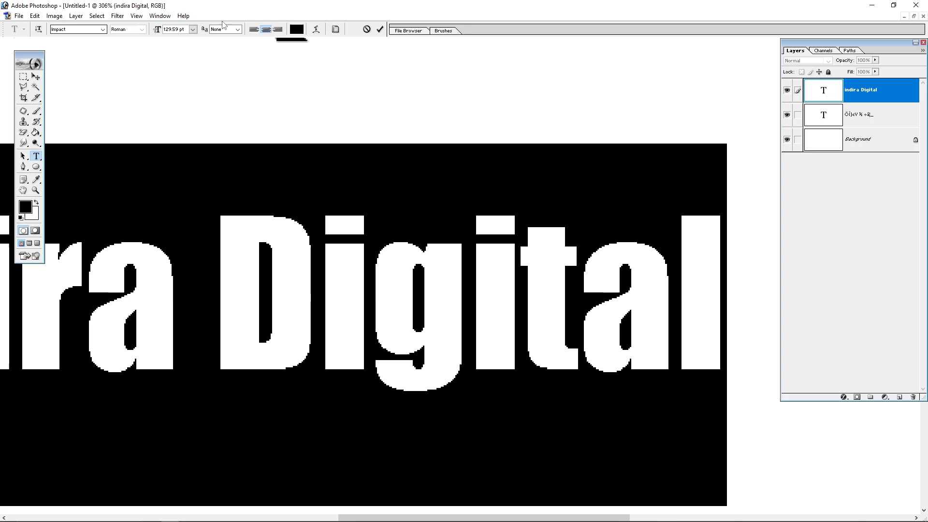
{"action": "left_click", "coordinate": [237, 29]}
{"action": "left_click", "coordinate": [232, 61]}
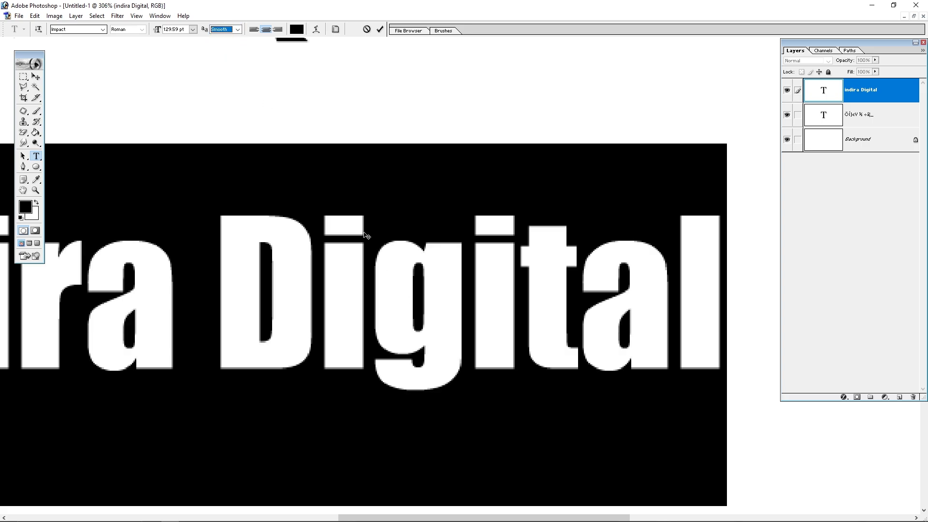
Try None anti-aliasing on the "indira Digital" text for comparison and return it to Smooth
{"action": "left_click", "coordinate": [238, 29]}
{"action": "left_click", "coordinate": [220, 34]}
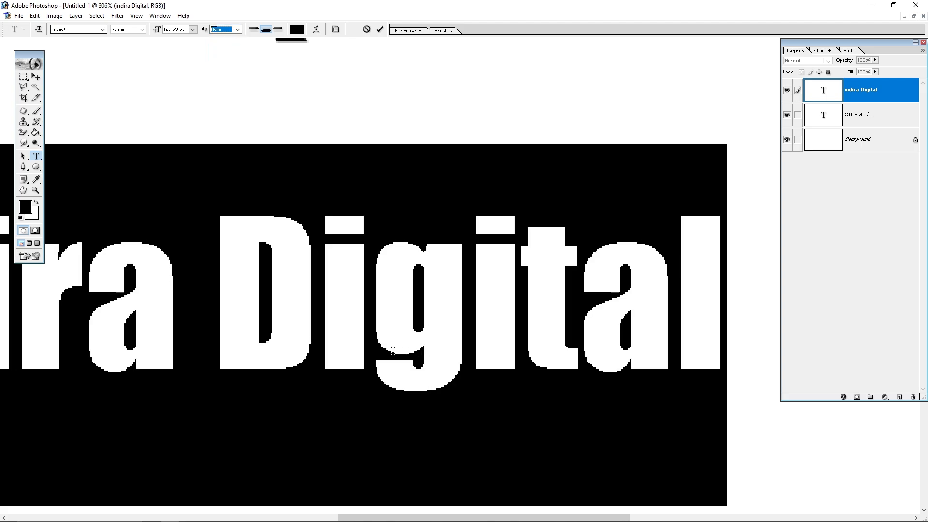
{"action": "left_click", "coordinate": [222, 24]}
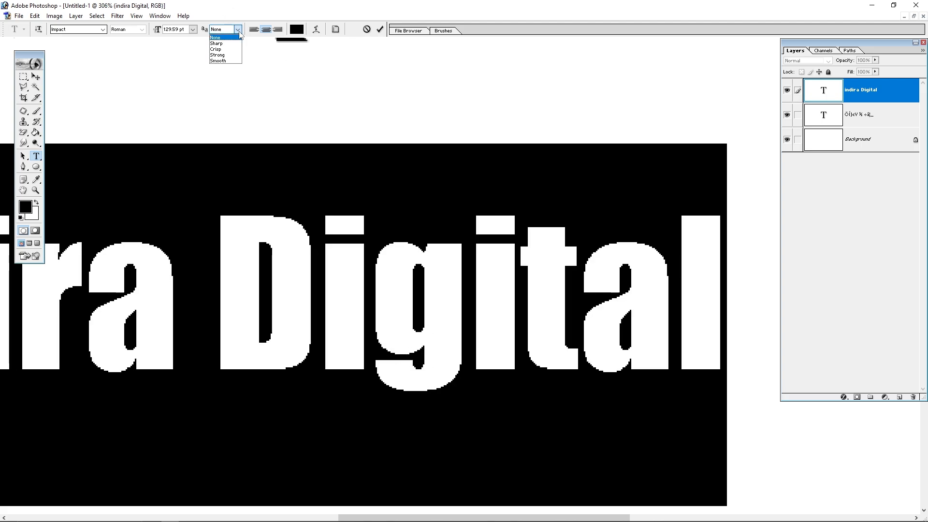
{"action": "left_click", "coordinate": [232, 61]}
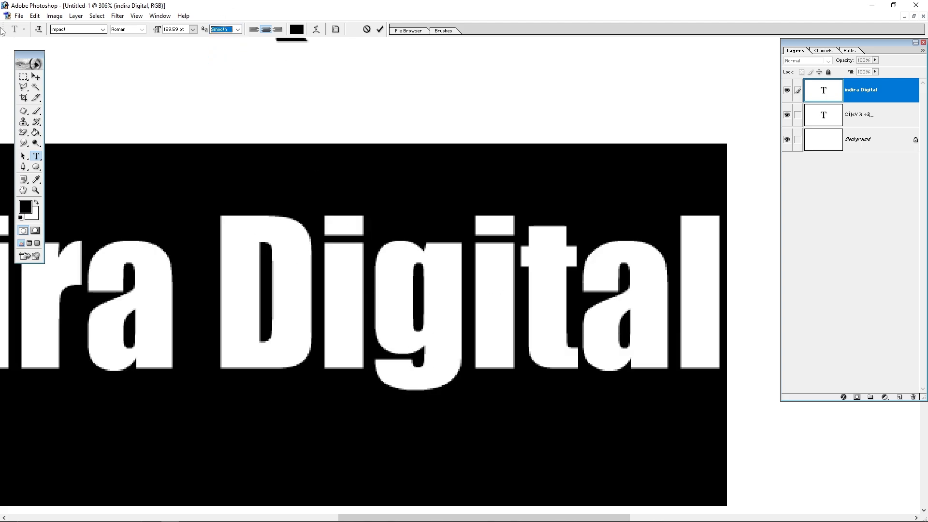
Commit the text edit and move the "indira Digital" text up, closer beneath the Tamil text
{"action": "left_click", "coordinate": [36, 77]}
{"action": "left_click_drag", "start_coordinate": [402, 198], "coordinate": [422, 335]}
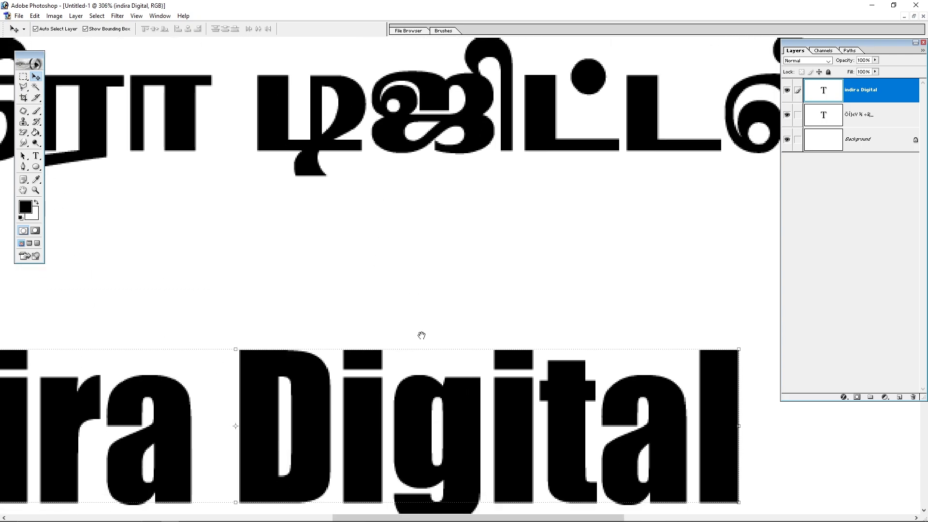
{"action": "left_click_drag", "start_coordinate": [470, 456], "coordinate": [548, 327]}
{"action": "key", "text": "ctrl+0"}
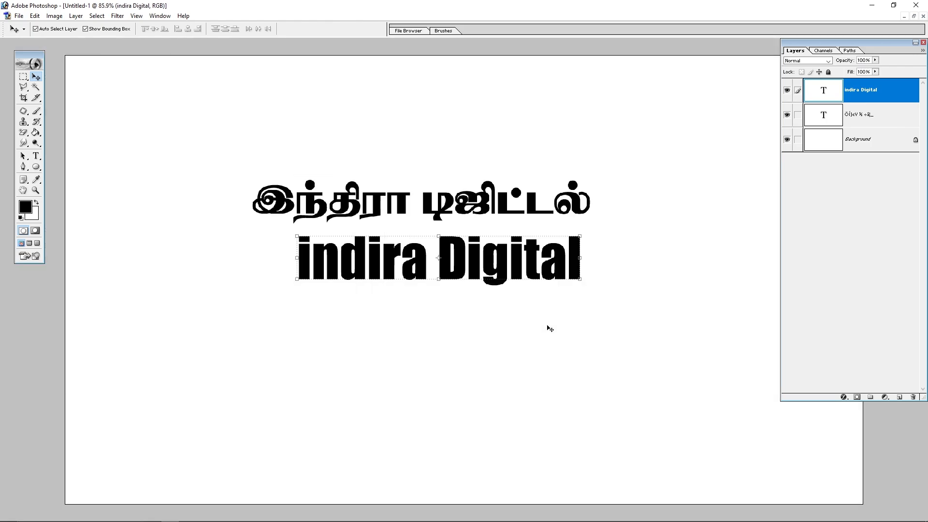
{"action": "key", "text": "alt+i"}
{"action": "key", "text": "i"}
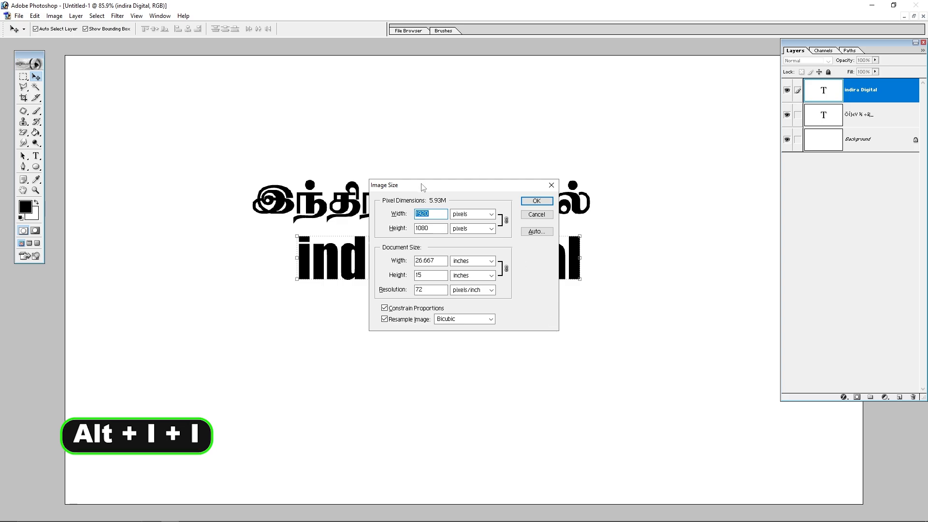
{"action": "left_click_drag", "start_coordinate": [422, 187], "coordinate": [648, 160]}
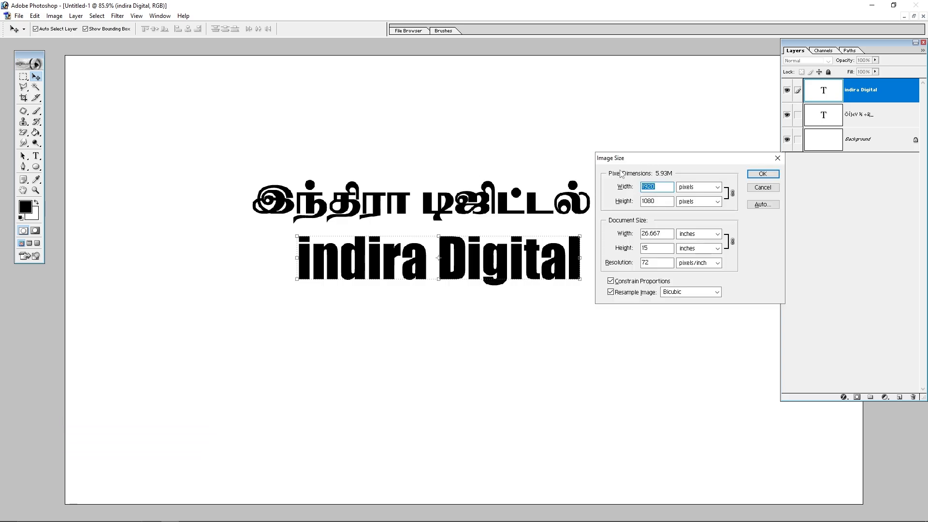
{"action": "double_click", "coordinate": [657, 264]}
{"action": "type", "text": "300"}
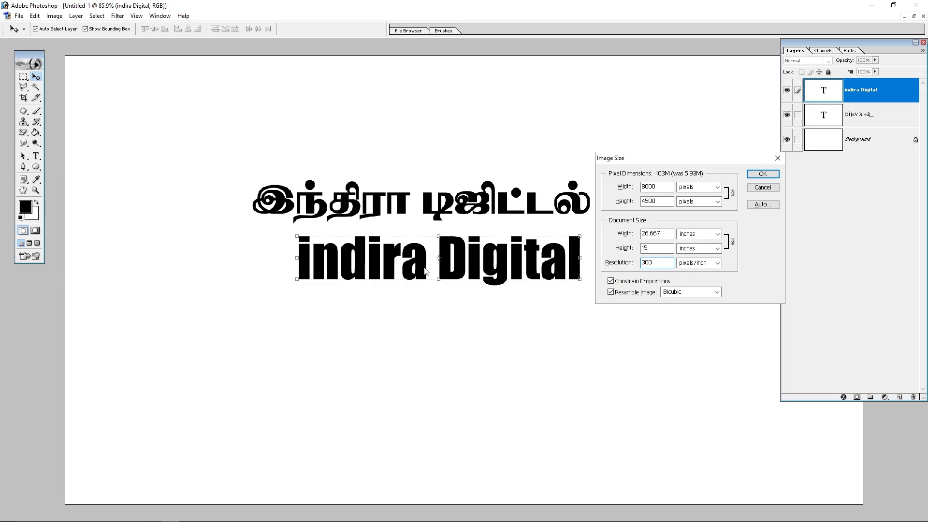
{"action": "left_click", "coordinate": [762, 187]}
Resize the image to a resolution of 300 pixels/inch with proportions constrained and Bicubic resampling
{"action": "left_click_drag", "start_coordinate": [529, 152], "coordinate": [333, 309]}
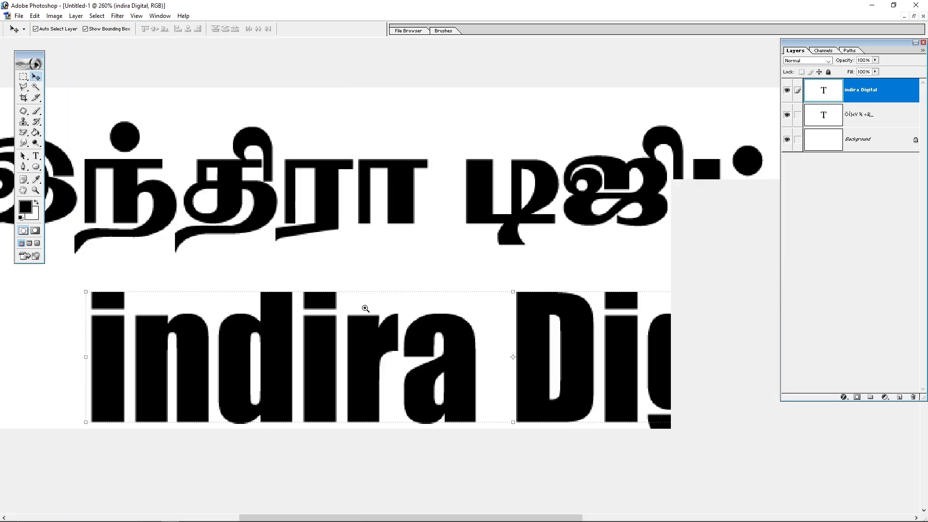
{"action": "key", "text": "ctrl+alt+i"}
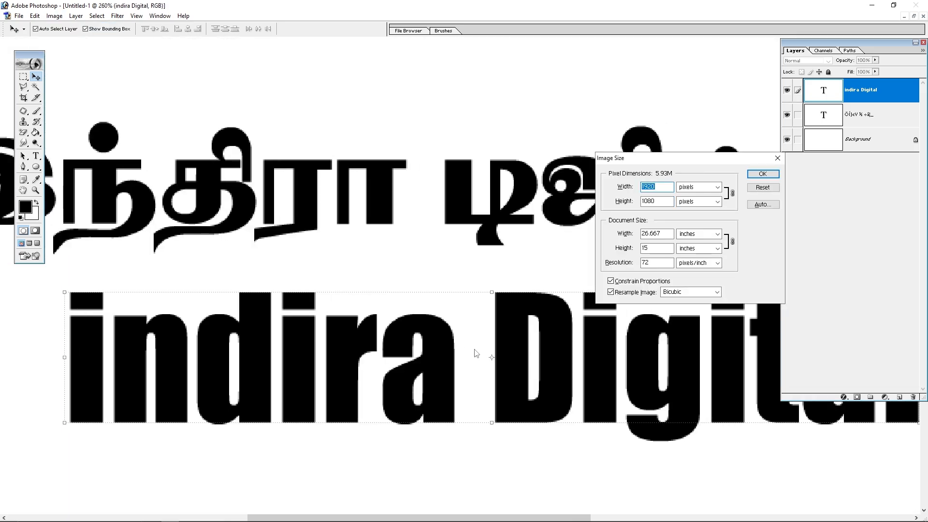
{"action": "key", "text": "Tab"}
{"action": "key", "text": "Tab"}
{"action": "key", "text": "Tab"}
{"action": "key", "text": "Tab"}
{"action": "key", "text": "Tab"}
{"action": "key", "text": "Tab"}
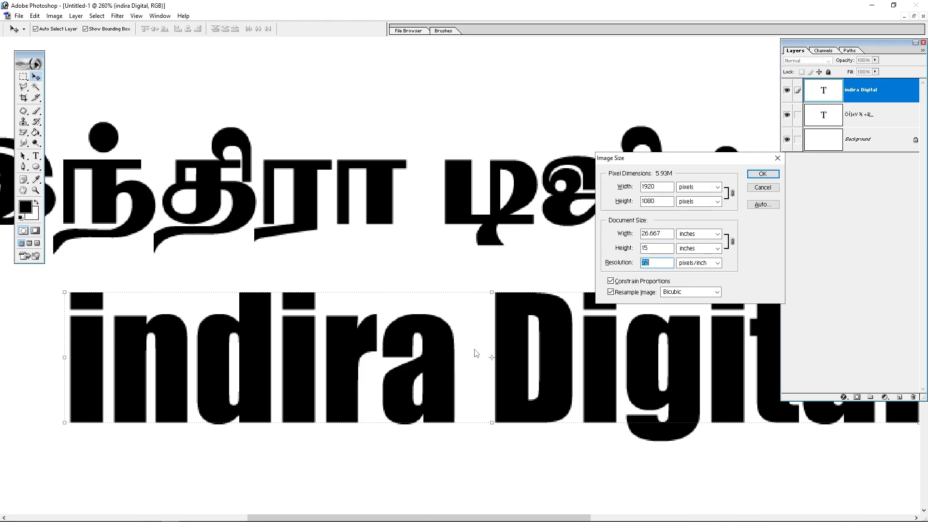
{"action": "type", "text": "300"}
{"action": "key", "text": "Return"}
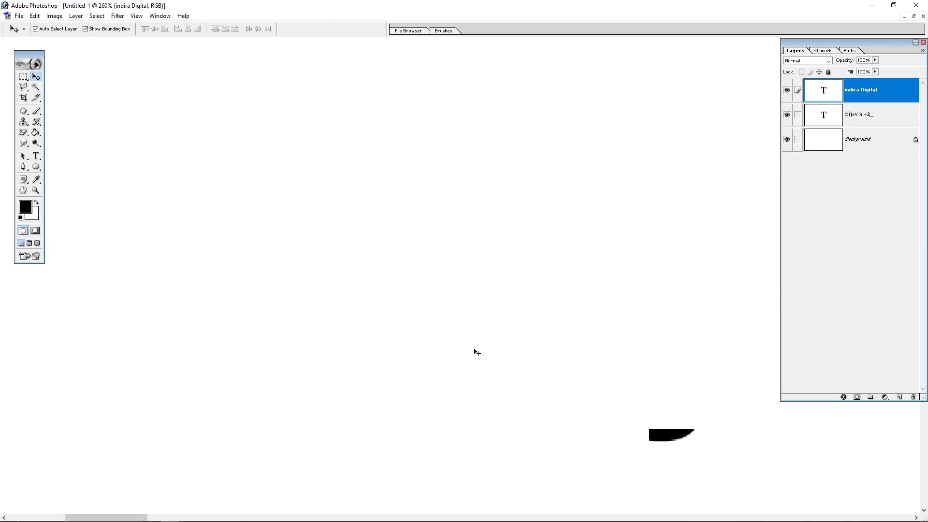
Inspect the edges of the Tamil and English letters up close in the resampled image
{"action": "key", "text": "ctrl+0"}
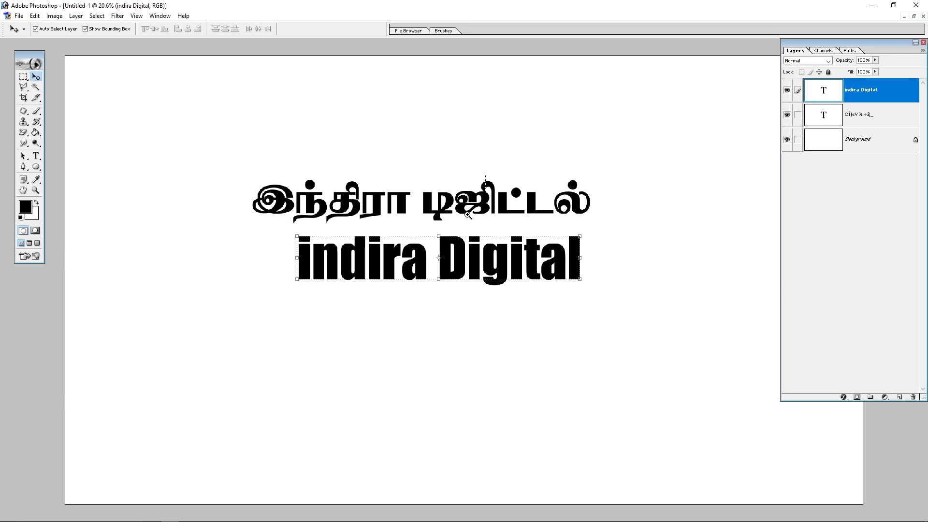
{"action": "left_click_drag", "start_coordinate": [450, 175], "coordinate": [435, 282]}
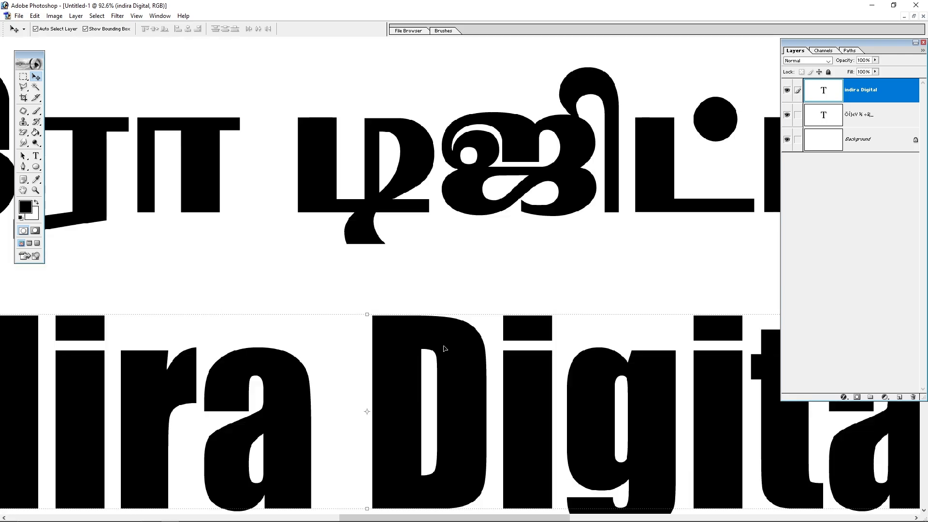
{"action": "left_click_drag", "start_coordinate": [465, 190], "coordinate": [537, 158]}
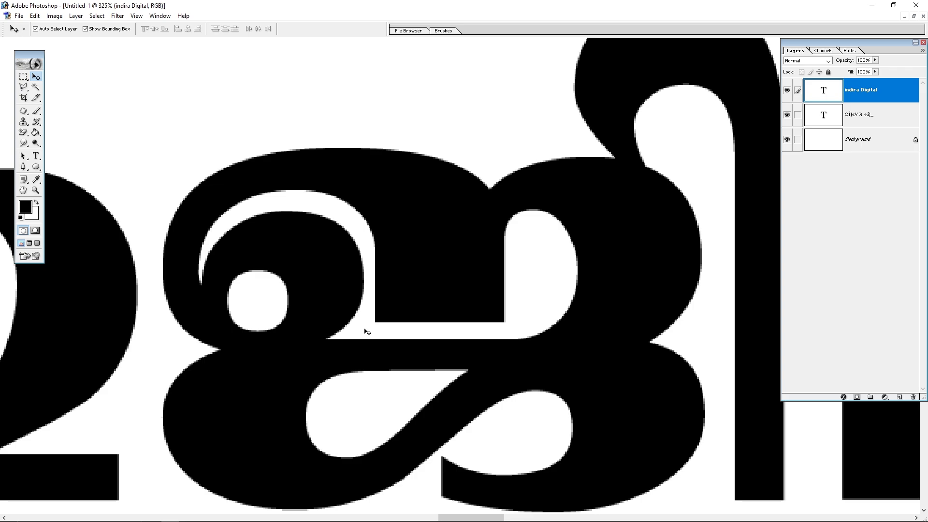
{"action": "key", "text": "ctrl+0"}
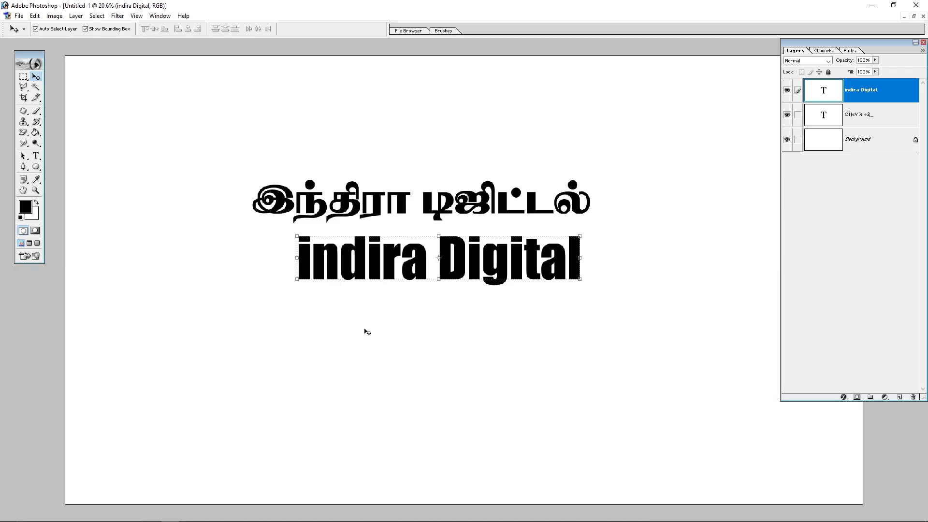
Move the "indira Digital" text lower on the canvas and shift the Tamil text slightly down above it
{"action": "left_click_drag", "start_coordinate": [474, 259], "coordinate": [466, 296]}
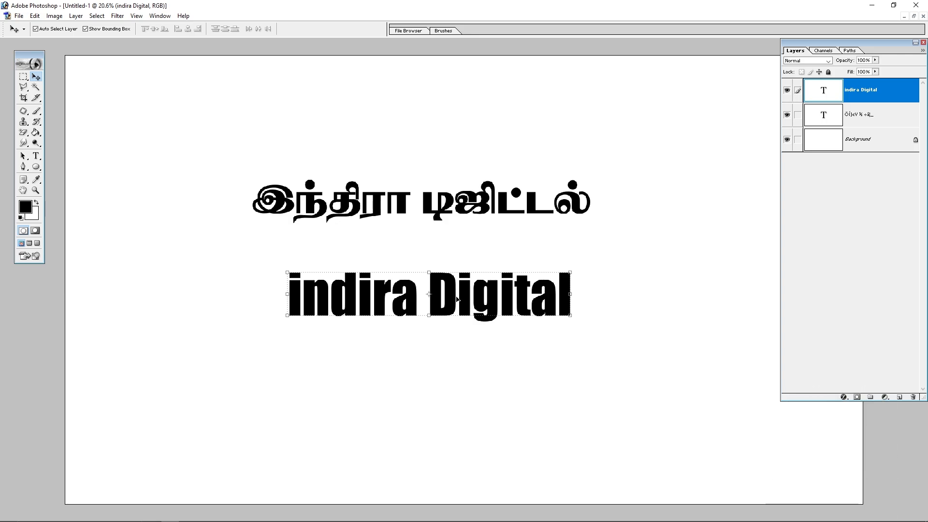
{"action": "mouse_move", "coordinate": [324, 219]}
{"action": "left_mouse_down"}
{"action": "mouse_move", "coordinate": [303, 188]}
{"action": "mouse_move", "coordinate": [186, 153]}
{"action": "mouse_move", "coordinate": [299, 263]}
{"action": "mouse_move", "coordinate": [320, 226]}
{"action": "mouse_move", "coordinate": [326, 231]}
{"action": "left_mouse_up"}
{"action": "key", "text": "Return"}
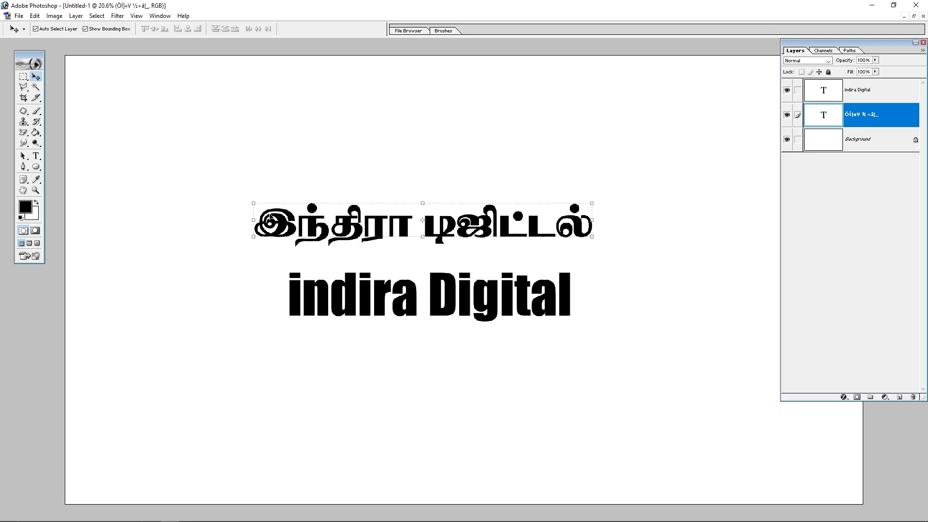
Check the Tamil layer's anti-aliasing setting and examine the letter edges of both text layers up close
{"action": "left_click", "coordinate": [36, 156]}
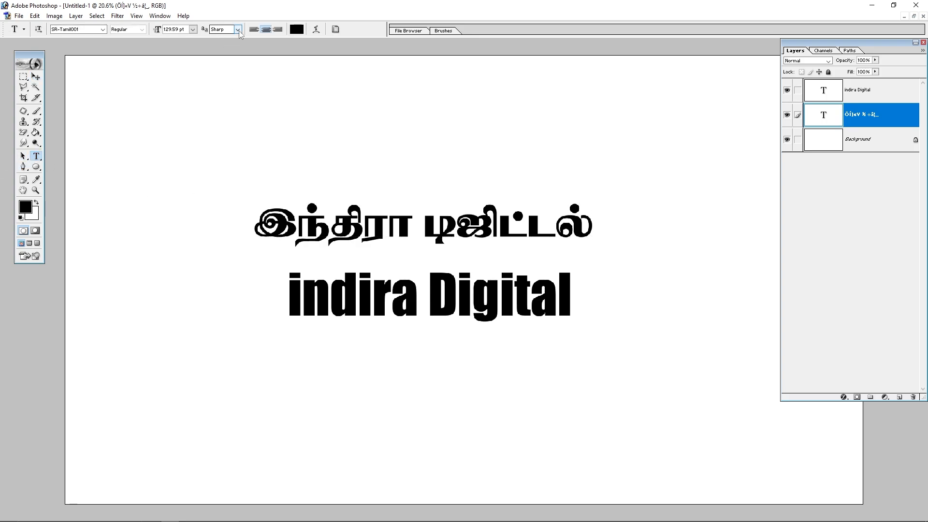
{"action": "left_click", "coordinate": [36, 76]}
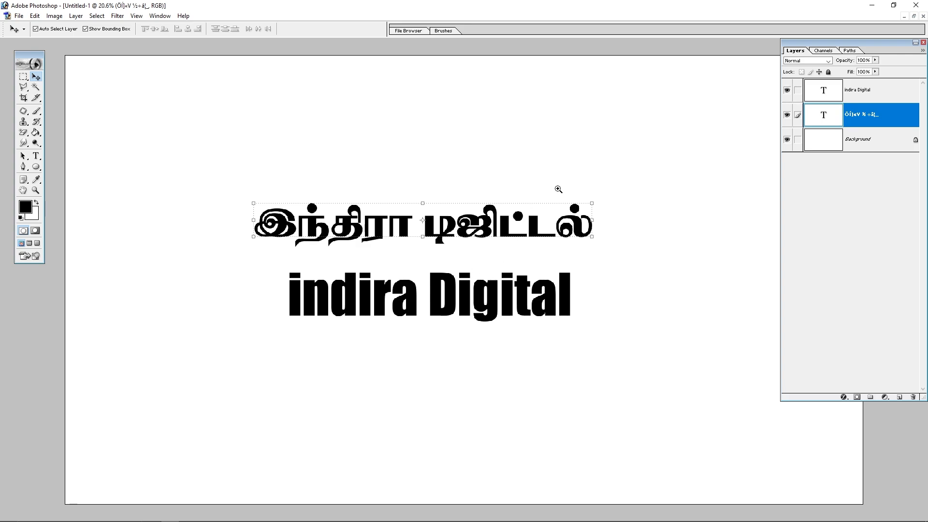
{"action": "left_click_drag", "start_coordinate": [558, 189], "coordinate": [377, 312], "text": "ctrl"}
{"action": "left_click_drag", "start_coordinate": [396, 361], "coordinate": [451, 118]}
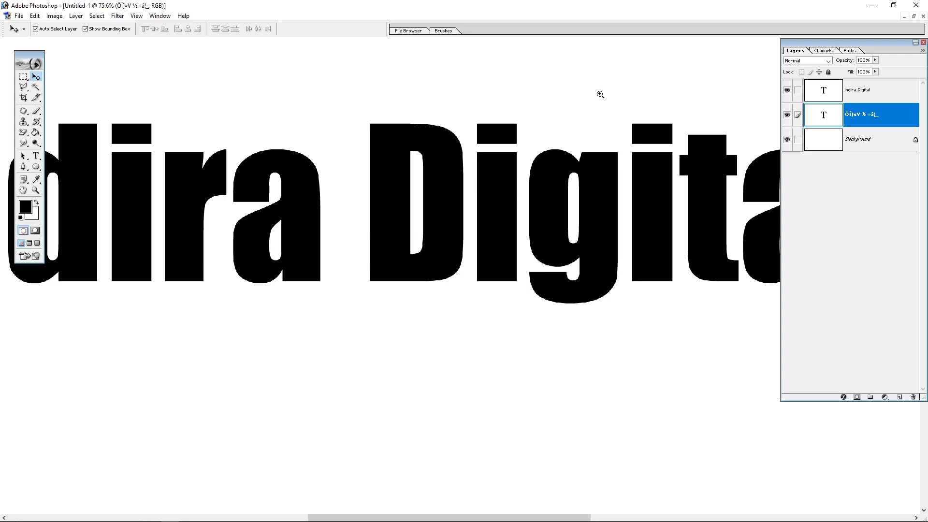
{"action": "left_click_drag", "start_coordinate": [600, 94], "coordinate": [255, 377], "text": "ctrl"}
{"action": "left_click_drag", "start_coordinate": [443, 275], "coordinate": [572, 343]}
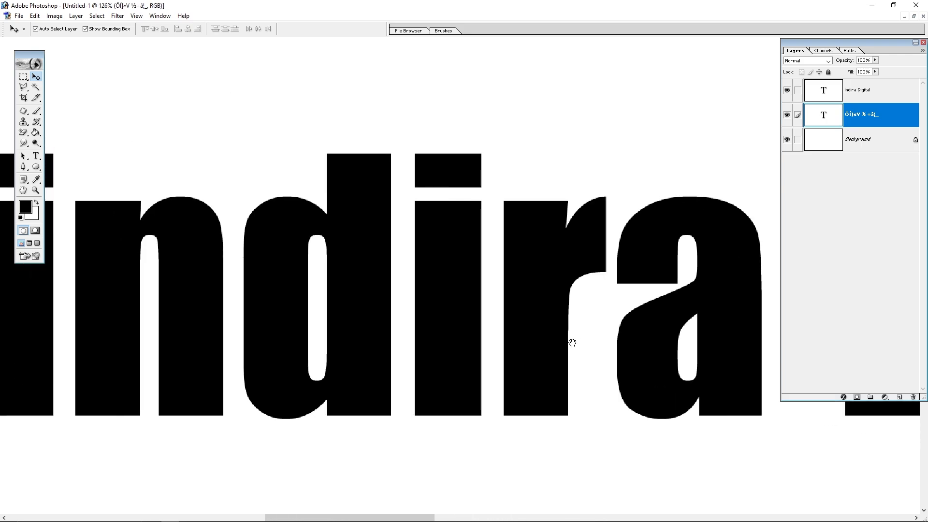
{"action": "key", "text": "ctrl+0"}
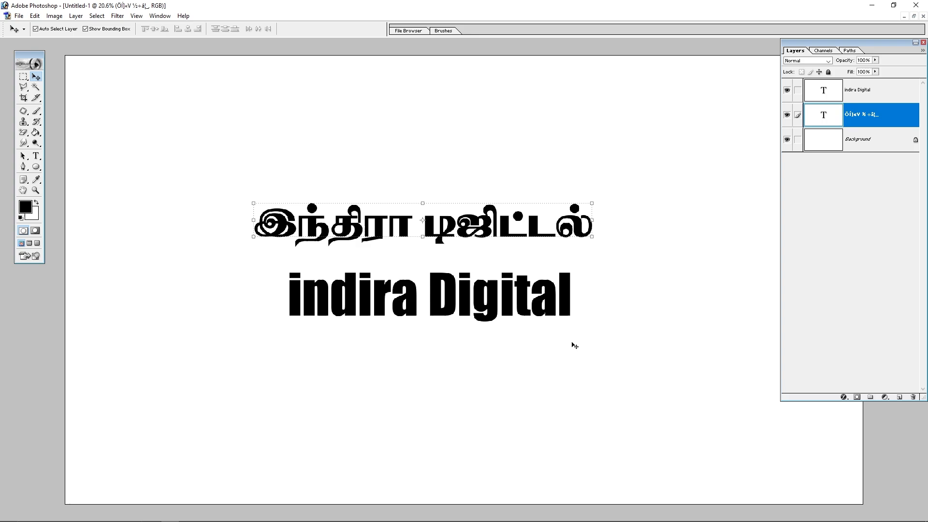
{"action": "key", "text": "ctrl+alt+0"}
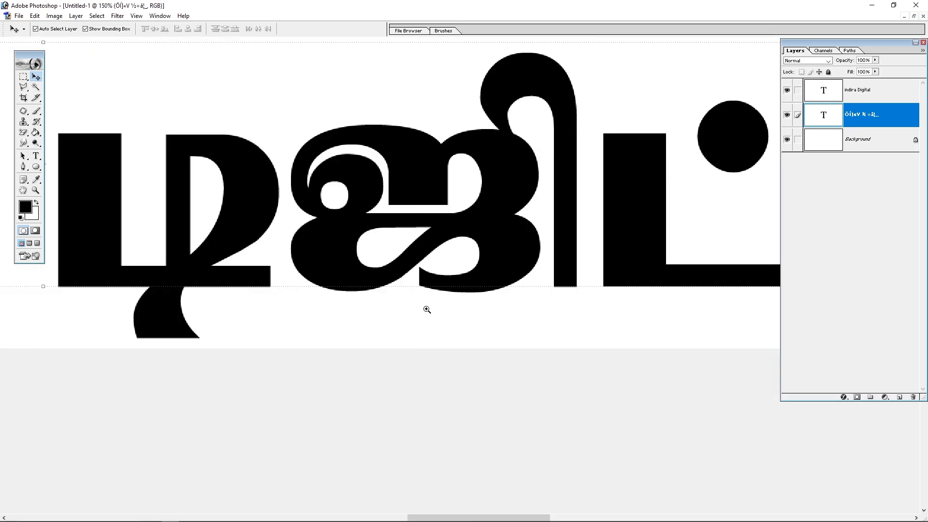
{"action": "key", "text": "ctrl+0"}
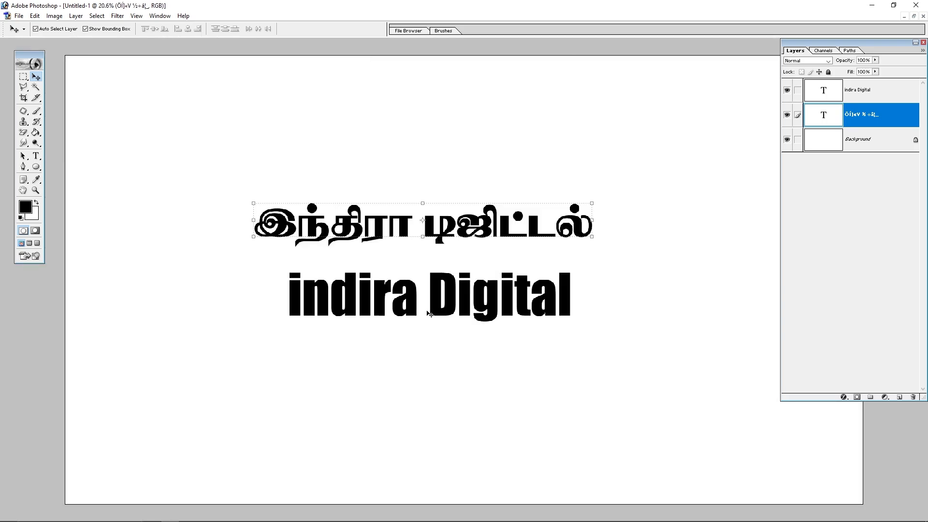
Create a new white RGB document from the 4 x 6 inch preset at 300 pixels/inch and move its window beside the text document
{"action": "key", "text": "ctrl+n"}
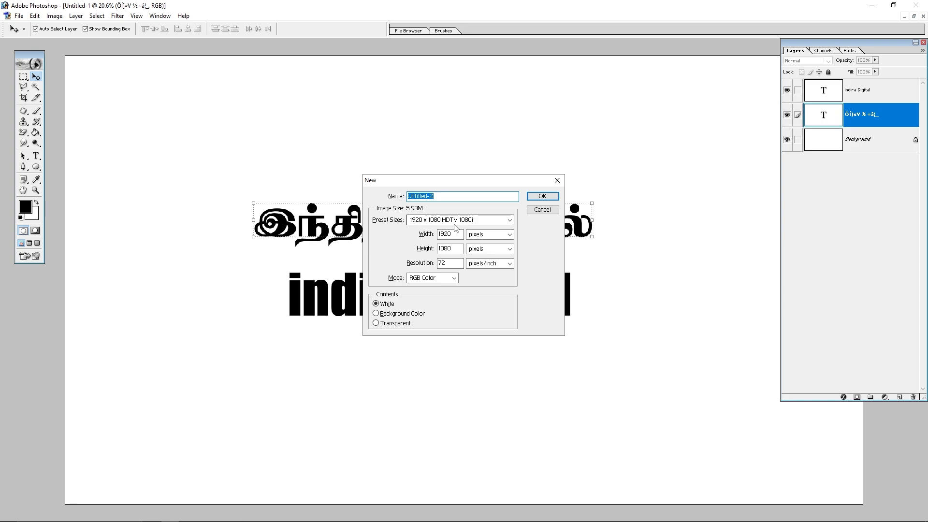
{"action": "left_click", "coordinate": [444, 220]}
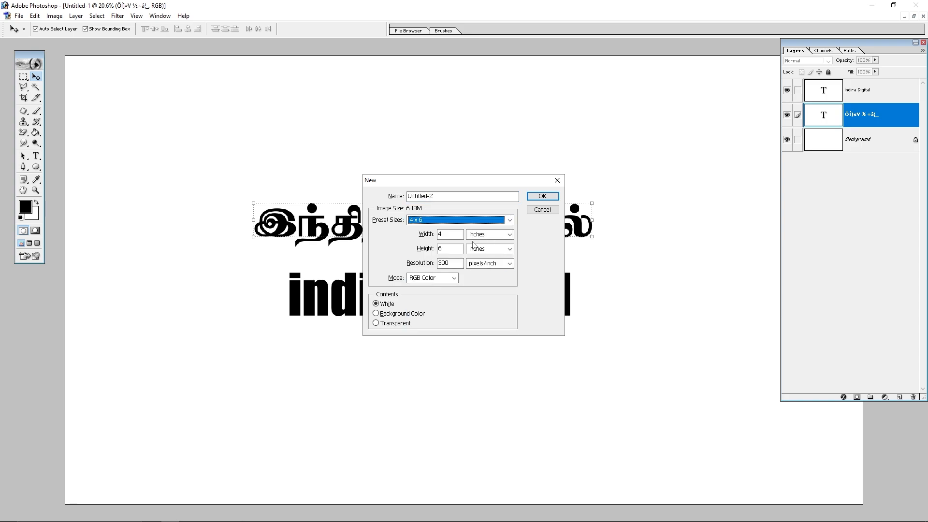
{"action": "key", "text": "Return"}
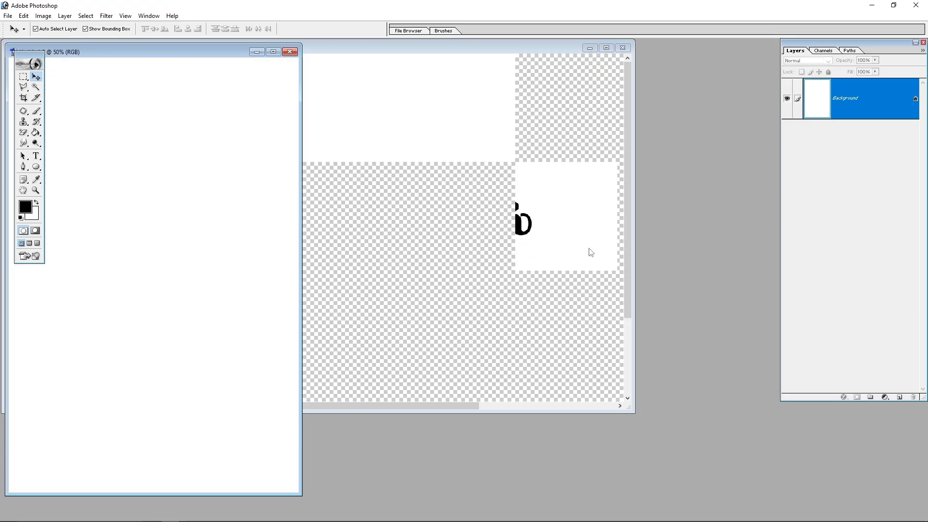
{"action": "left_click_drag", "start_coordinate": [215, 50], "coordinate": [488, 74]}
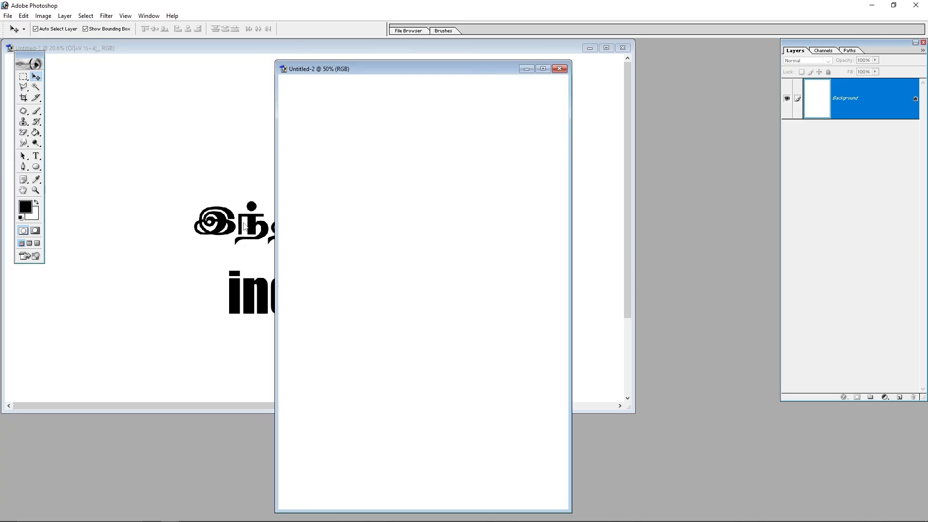
Rotate the new 4 x 6 document's canvas by 90° into landscape orientation
{"action": "left_click", "coordinate": [247, 227]}
{"action": "left_click", "coordinate": [402, 488]}
{"action": "key", "text": "alt+i"}
{"action": "key", "text": "e"}
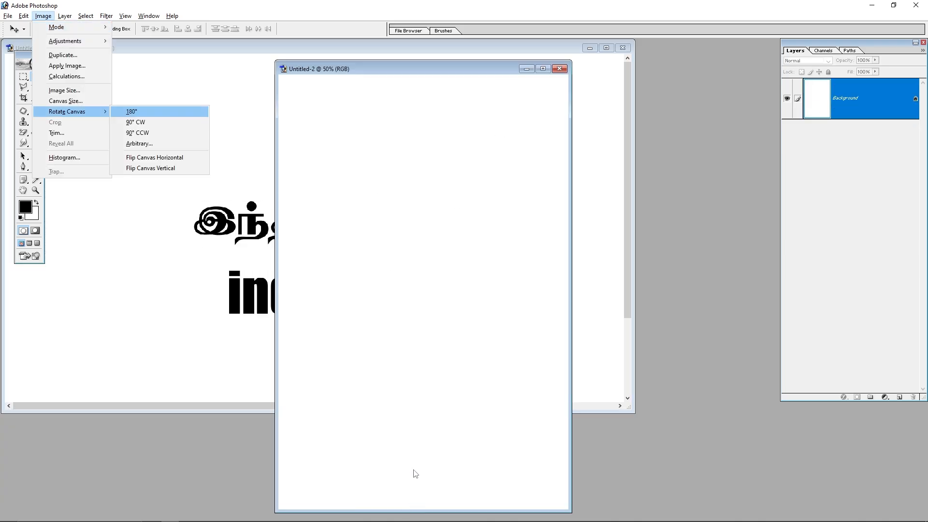
{"action": "key", "text": "9"}
{"action": "key", "text": "ctrl+plus"}
Copy the Tamil text layer from the original text document into the landscape document and maximize that document's window
{"action": "left_click", "coordinate": [263, 323]}
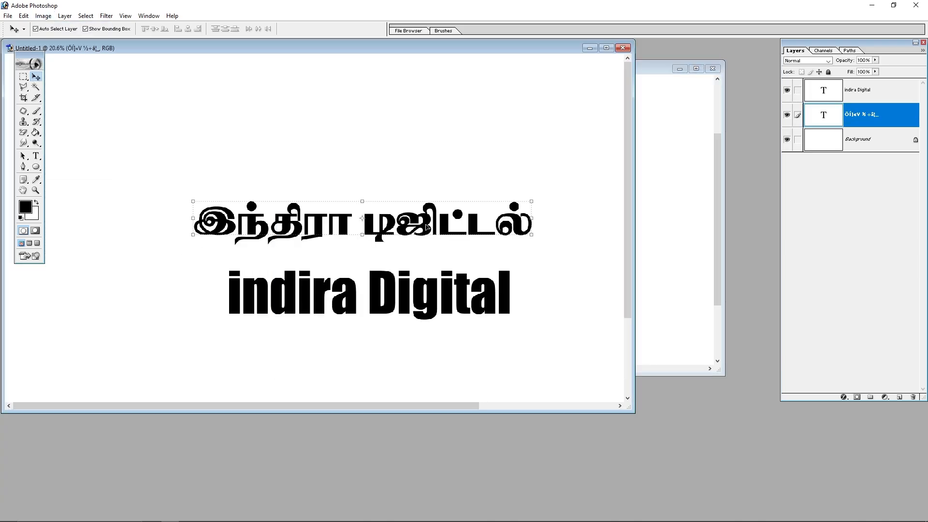
{"action": "left_click_drag", "start_coordinate": [428, 226], "coordinate": [657, 227]}
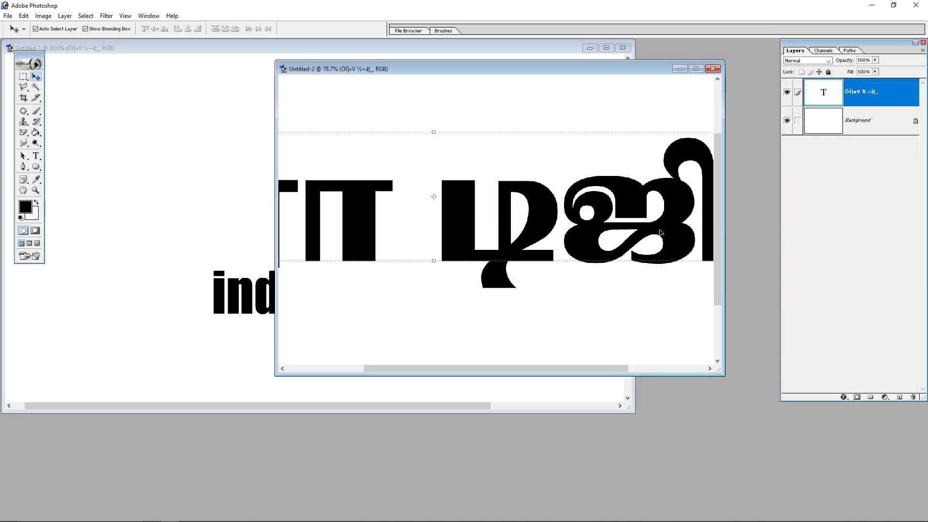
{"action": "left_click", "coordinate": [696, 68]}
{"action": "key", "text": "ctrl+minus"}
{"action": "key", "text": "ctrl+minus"}
{"action": "key", "text": "ctrl+minus"}
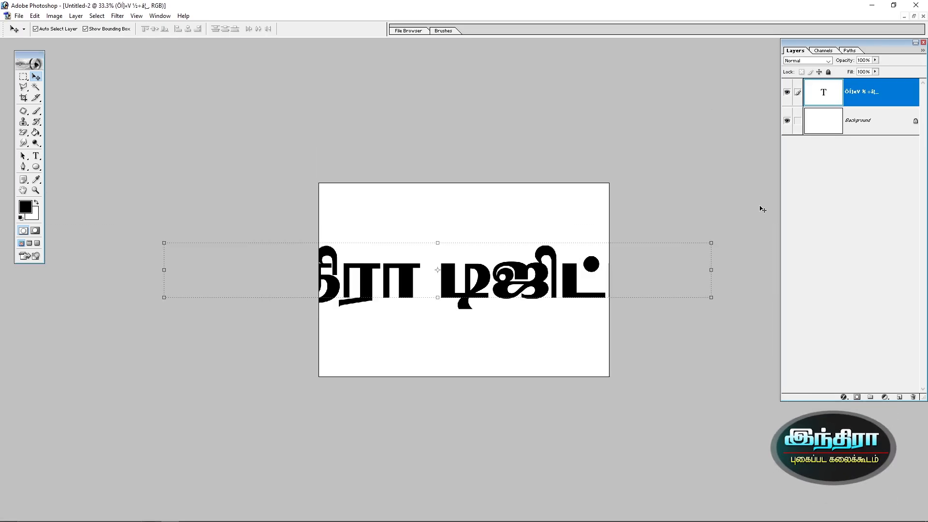
Scale the Tamil text down to about one third so it fits inside the canvas, slightly left of centre
{"action": "left_click_drag", "start_coordinate": [711, 243], "coordinate": [431, 324]}
{"action": "key", "text": "Return"}
{"action": "left_click_drag", "start_coordinate": [396, 175], "coordinate": [322, 373]}
{"action": "key", "text": "ctrl+0"}
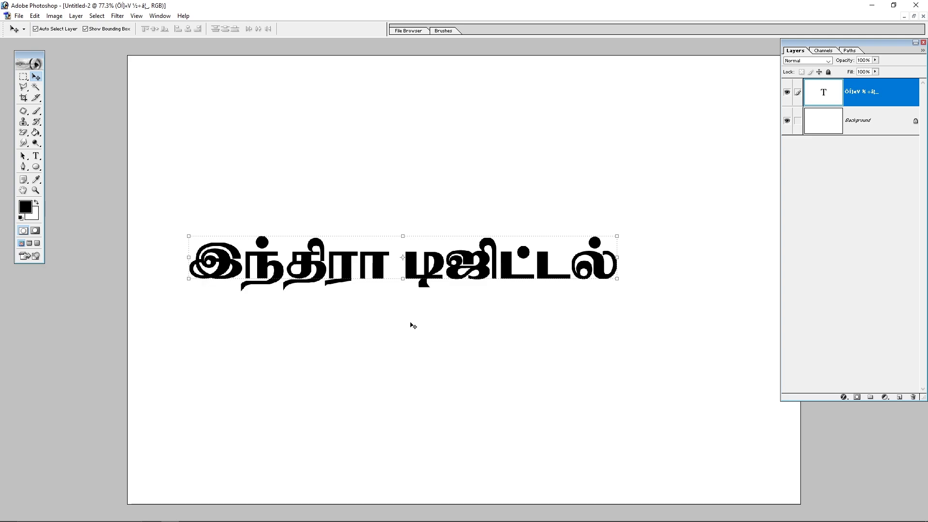
Return the landscape document to a floating window, enlarge it until the whole Tamil text fits, and place it over the original document
{"action": "key", "text": "f"}
{"action": "key", "text": "f"}
{"action": "key", "text": "f"}
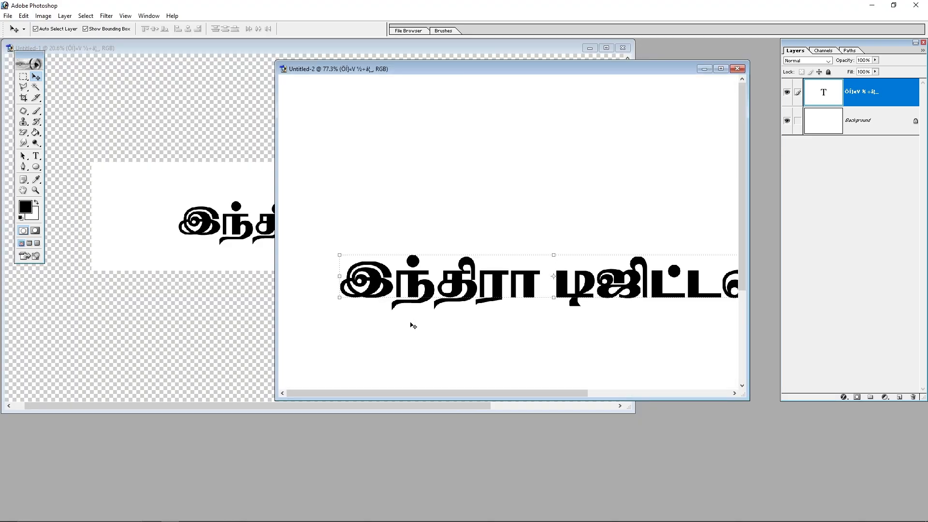
{"action": "left_click_drag", "start_coordinate": [568, 65], "coordinate": [482, 84]}
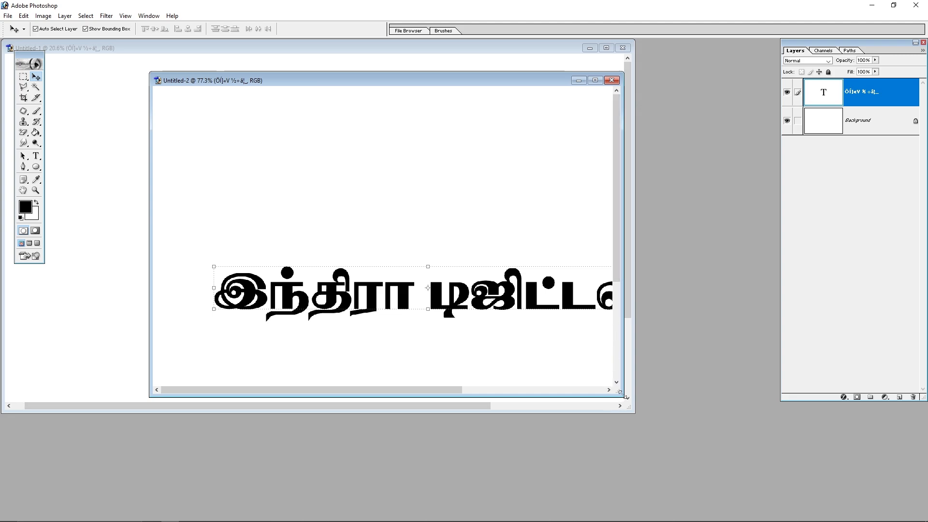
{"action": "left_click_drag", "start_coordinate": [621, 395], "coordinate": [710, 471]}
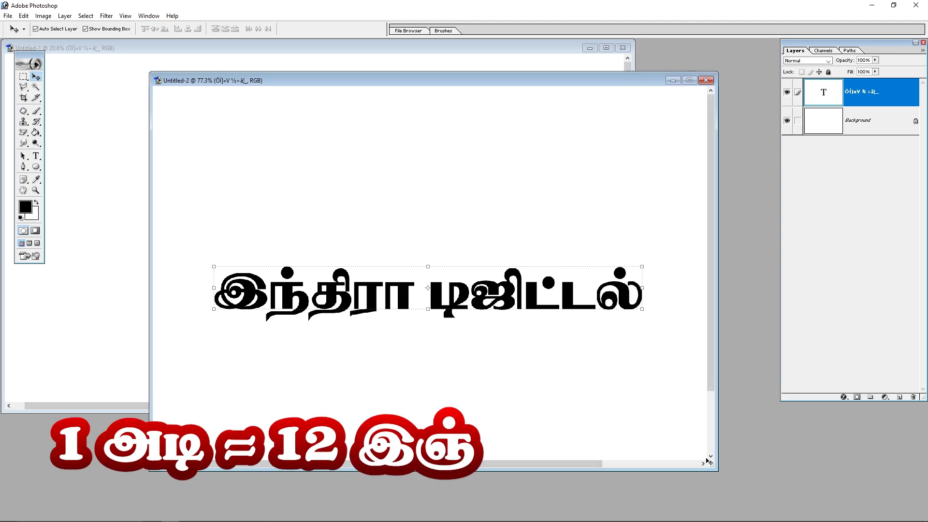
{"action": "left_click_drag", "start_coordinate": [708, 461], "coordinate": [741, 502]}
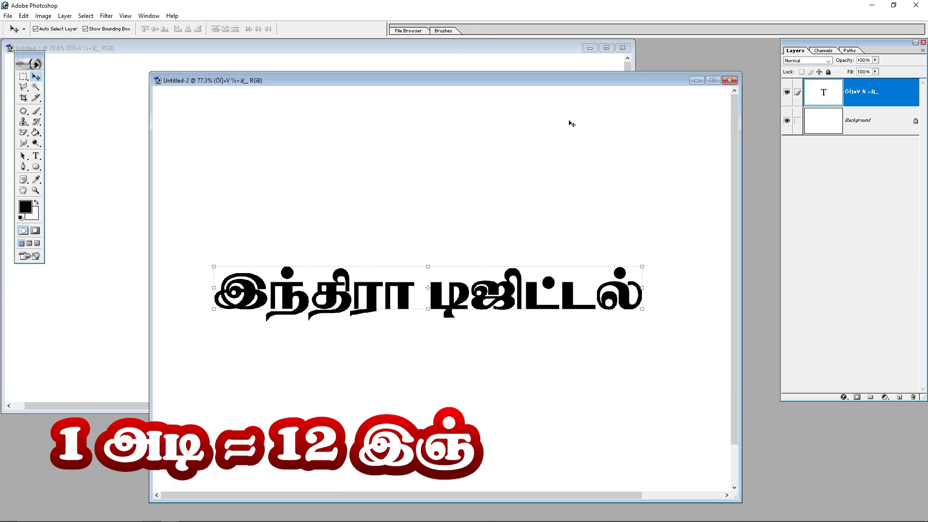
{"action": "left_click_drag", "start_coordinate": [535, 79], "coordinate": [504, 54]}
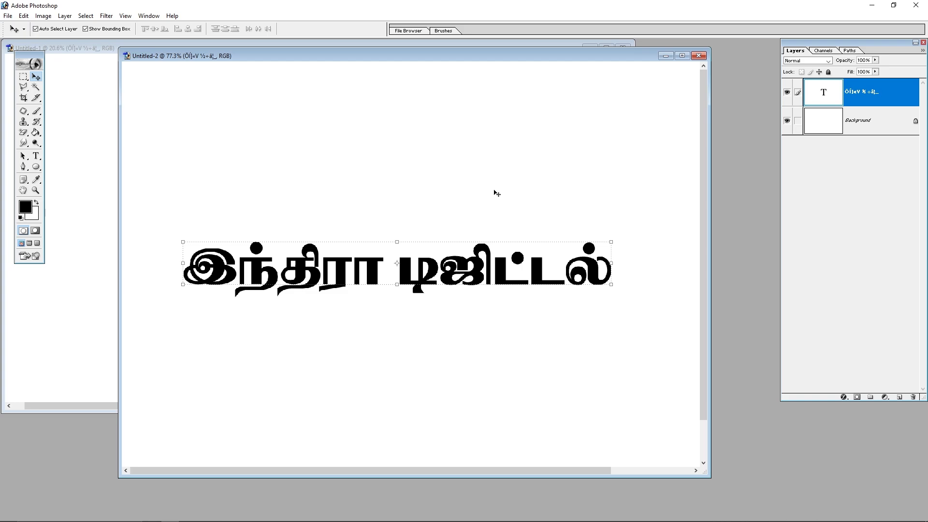
Resample the landscape document to a resolution of 600 pixels/inch using Bicubic
{"action": "right_click", "coordinate": [471, 56]}
{"action": "left_click", "coordinate": [502, 72]}
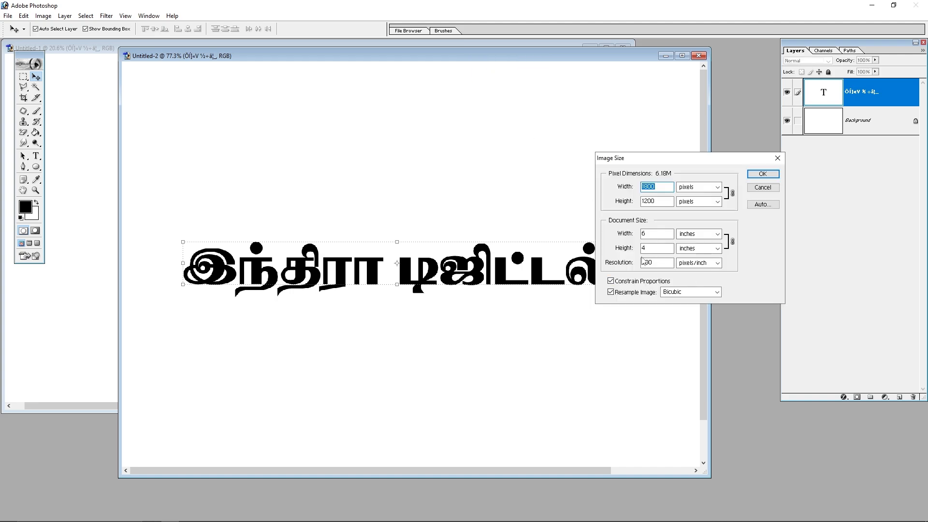
{"action": "double_click", "coordinate": [657, 262]}
{"action": "type", "text": "300"}
{"action": "left_click_drag", "start_coordinate": [657, 263], "coordinate": [632, 270]}
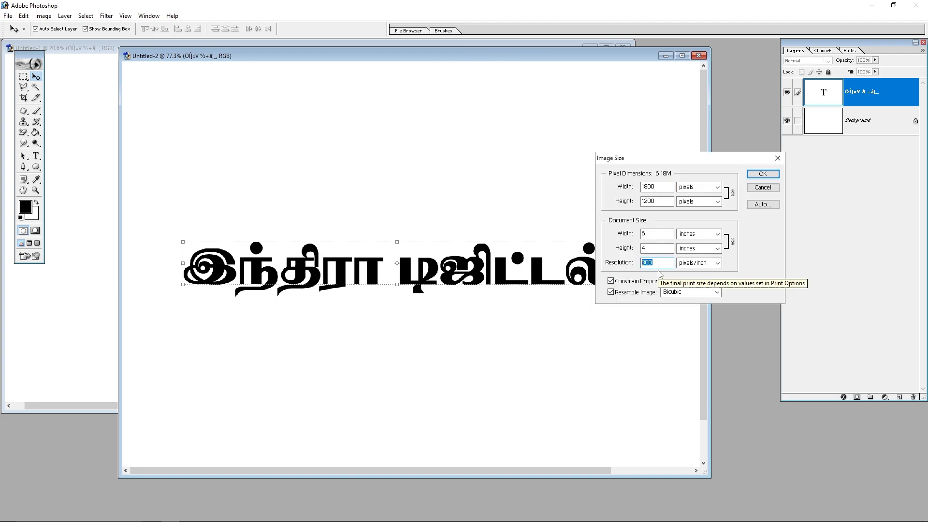
{"action": "type", "text": "600"}
{"action": "key", "text": "Return"}
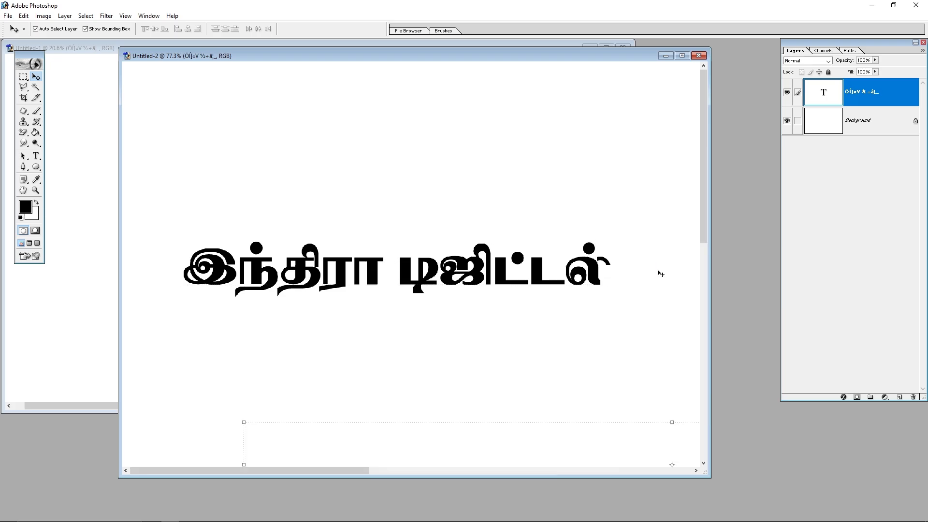
Examine the Tamil letter edges up close in the resampled document and check the text's anti-aliasing setting
{"action": "key", "text": "ctrl+plus"}
{"action": "key", "text": "f"}
{"action": "left_click_drag", "start_coordinate": [539, 361], "coordinate": [434, 509]}
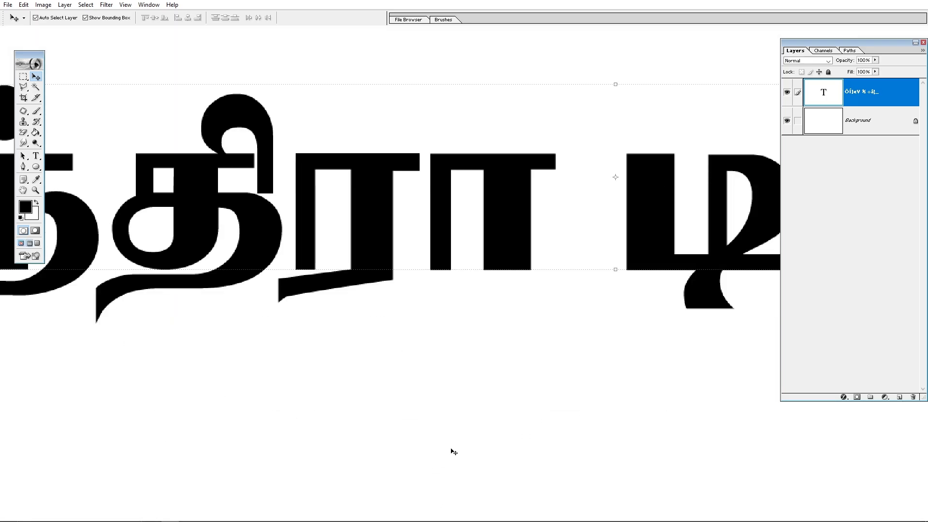
{"action": "left_click_drag", "start_coordinate": [267, 268], "coordinate": [528, 320]}
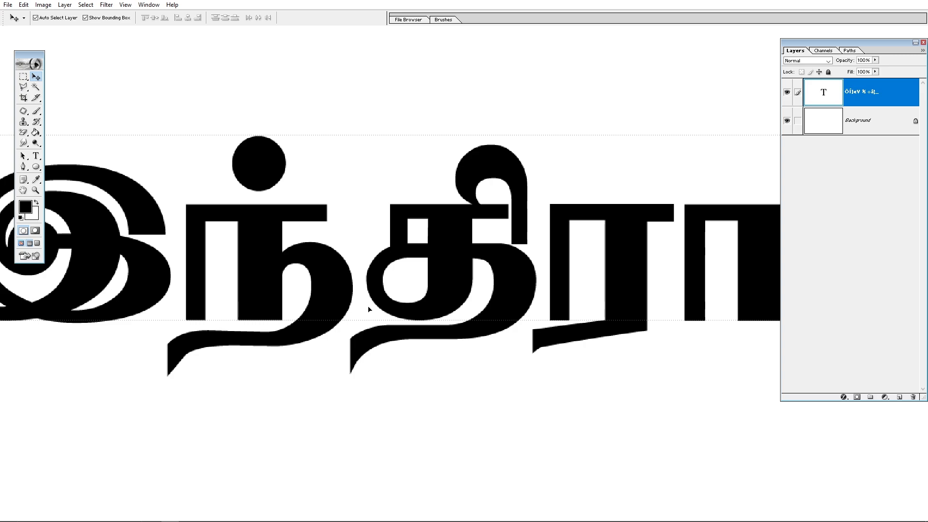
{"action": "left_click", "coordinate": [36, 155]}
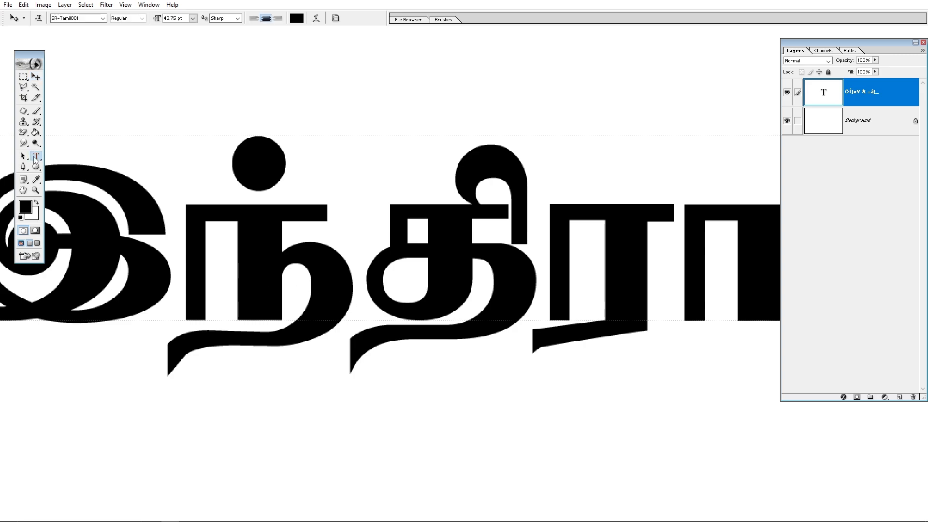
{"action": "left_click", "coordinate": [330, 255]}
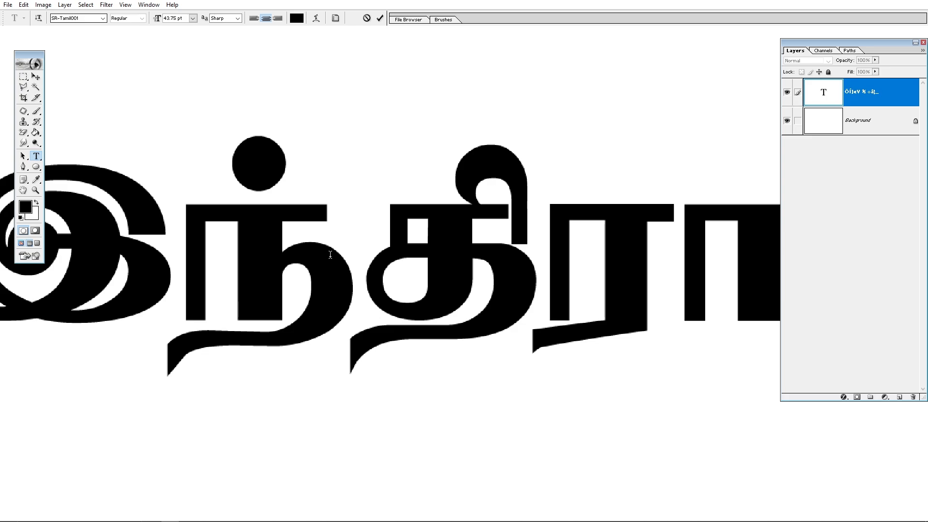
{"action": "left_click", "coordinate": [35, 77]}
{"action": "key", "text": "ctrl+0"}
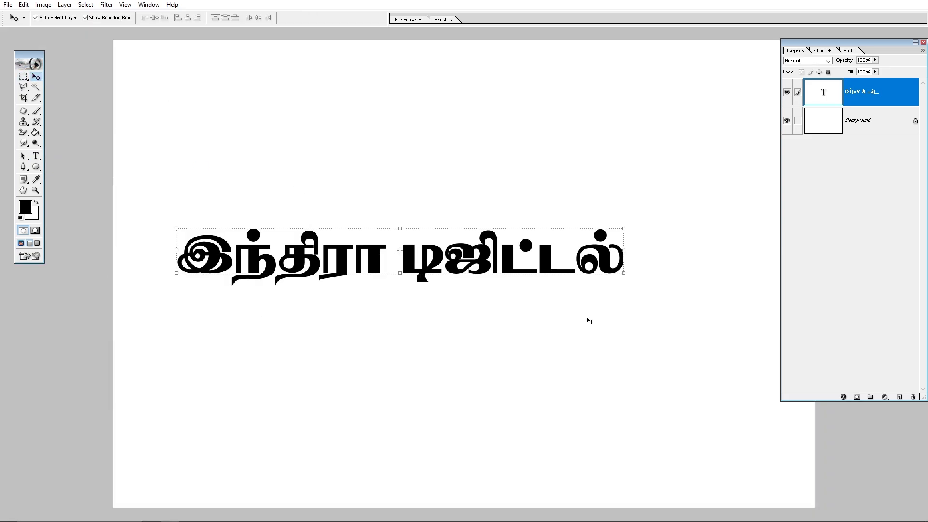
Move the Tamil text up near the canvas's upper edge and return the document to a floating window placed lower in the workspace
{"action": "left_click_drag", "start_coordinate": [542, 271], "coordinate": [591, 159]}
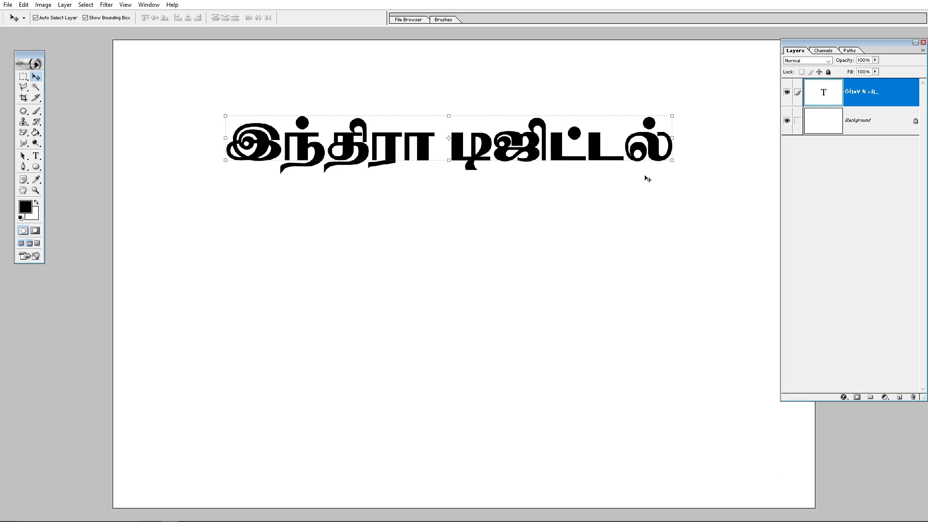
{"action": "key", "text": "f"}
{"action": "key", "text": "f"}
{"action": "left_click_drag", "start_coordinate": [494, 56], "coordinate": [462, 127]}
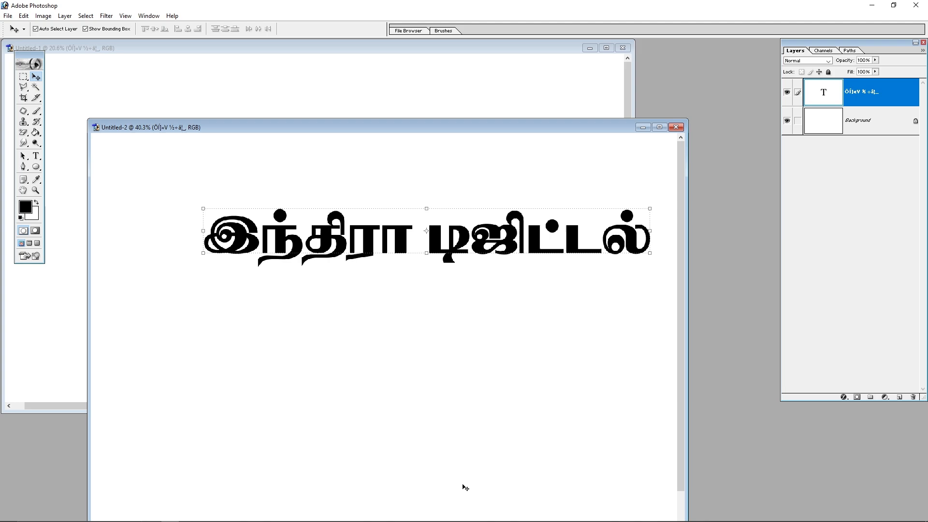
Bring the original Tamil and English text document to the front and minimize the program to show the desktop
{"action": "mouse_move", "coordinate": [295, 518]}
{"action": "left_click_drag", "start_coordinate": [397, 413], "coordinate": [252, 148]}
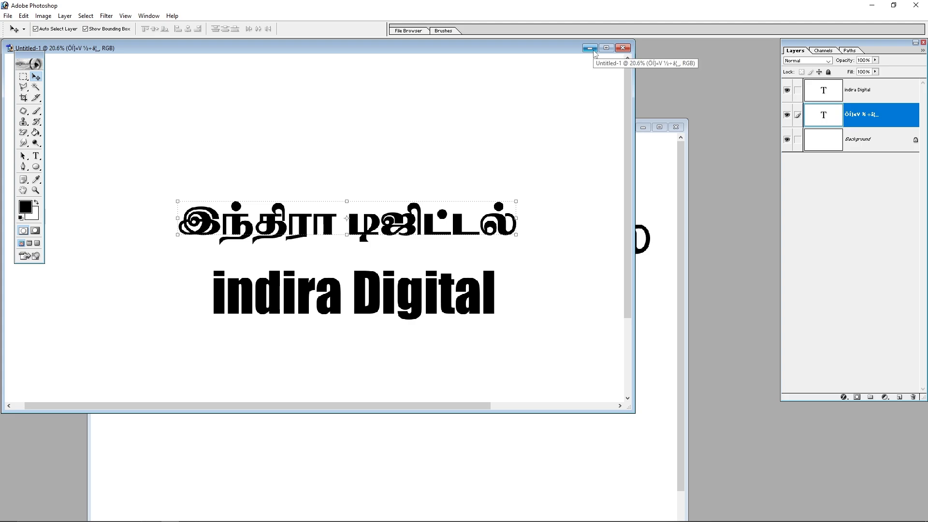
{"action": "left_click", "coordinate": [872, 5]}
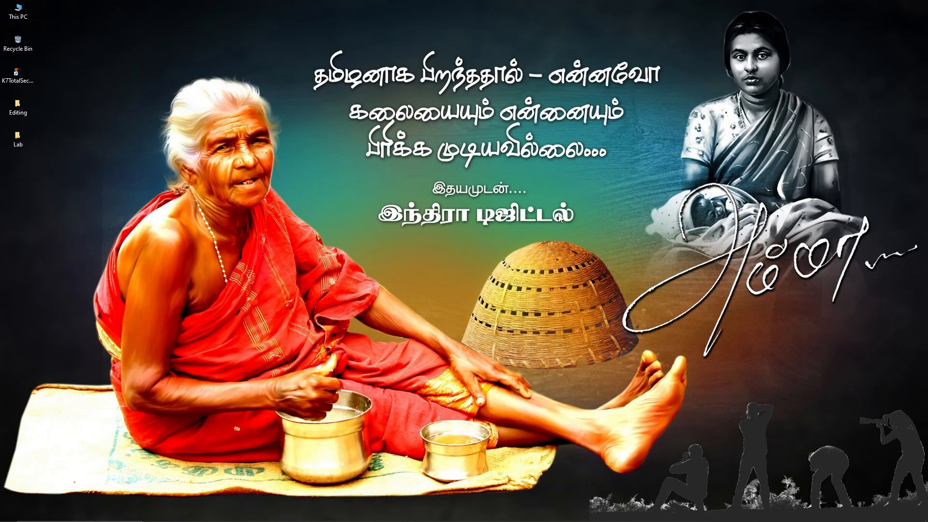